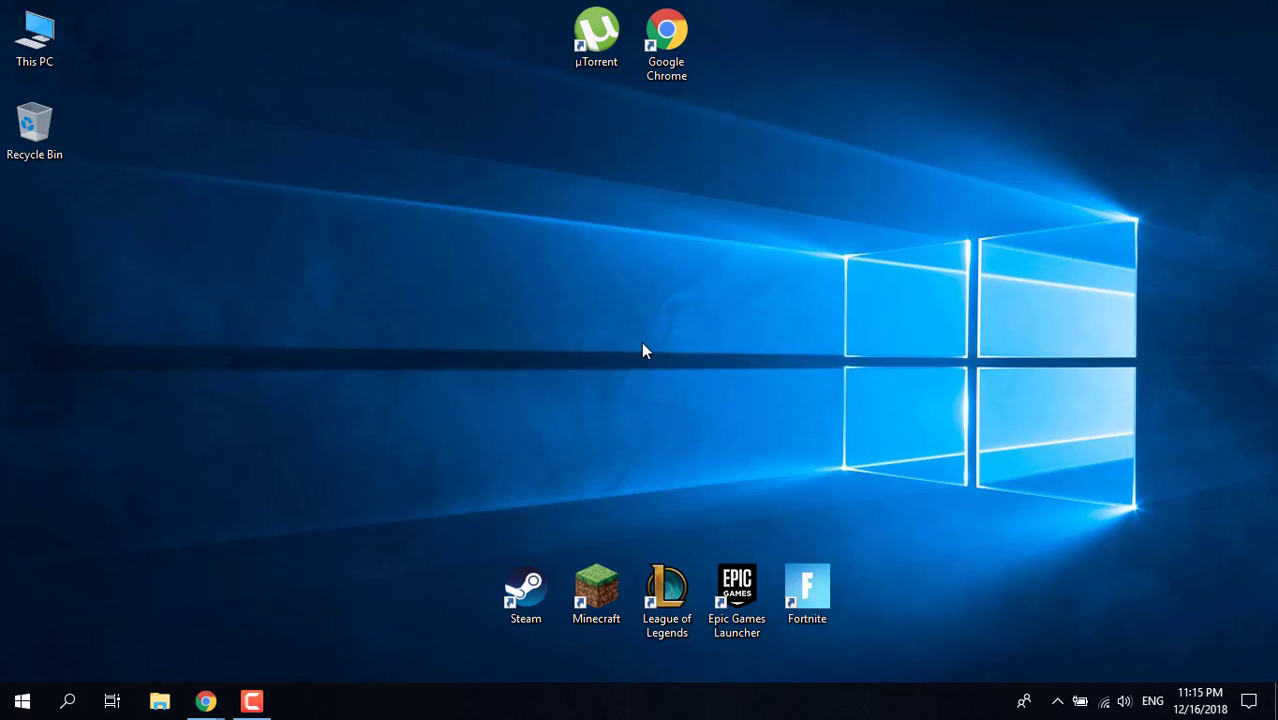
- Run msconfig from the Windows Run box to open System Configuration
key("alt")
left_click(28, 708)
type("run")
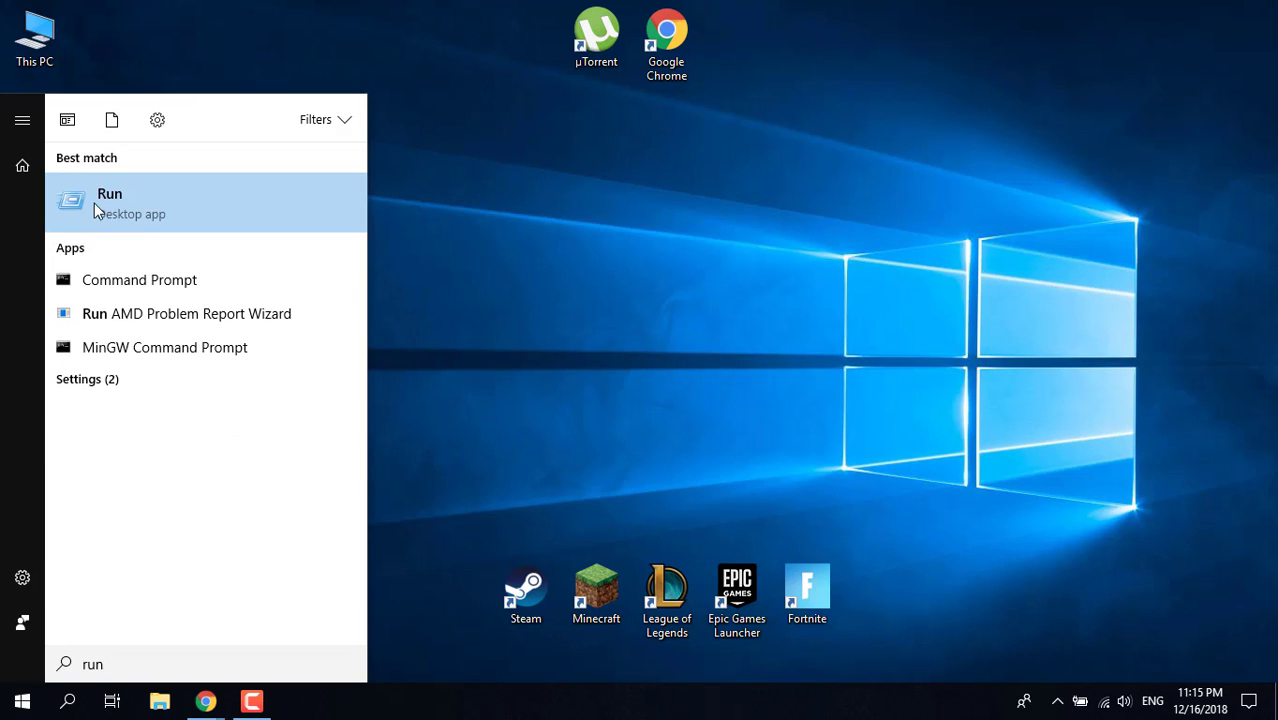
left_click(143, 209)
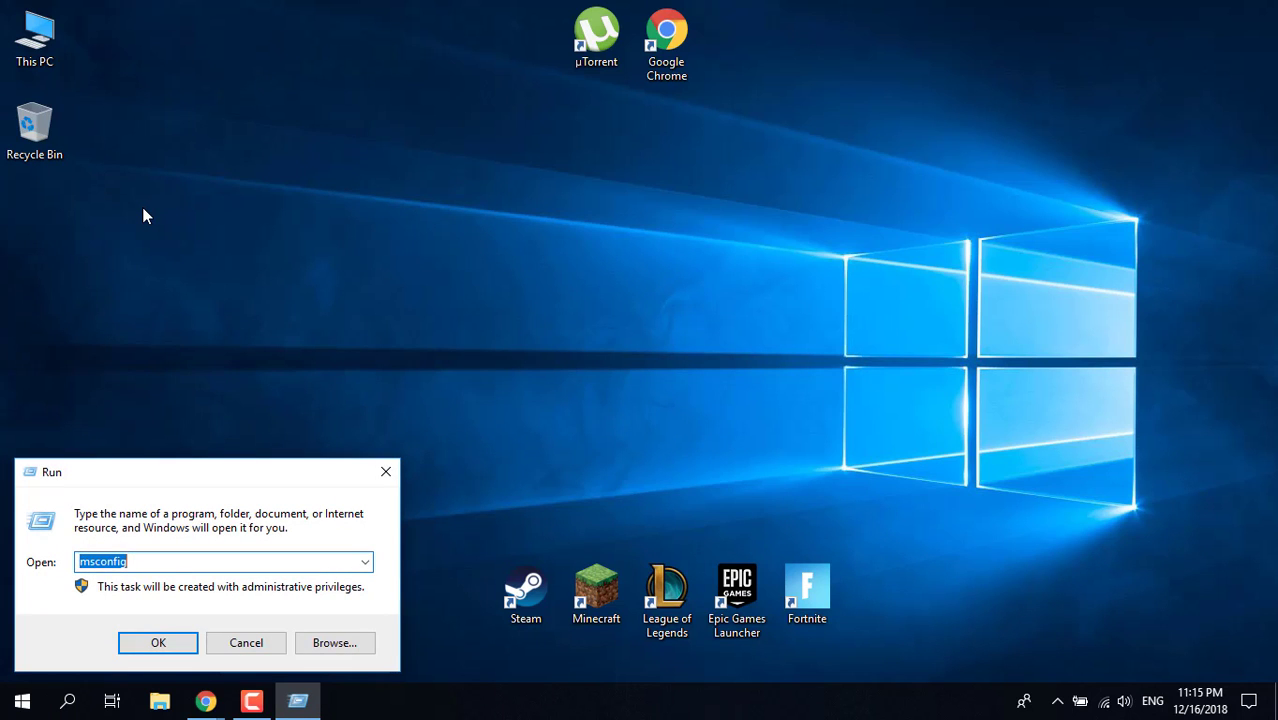
type("msconfig")
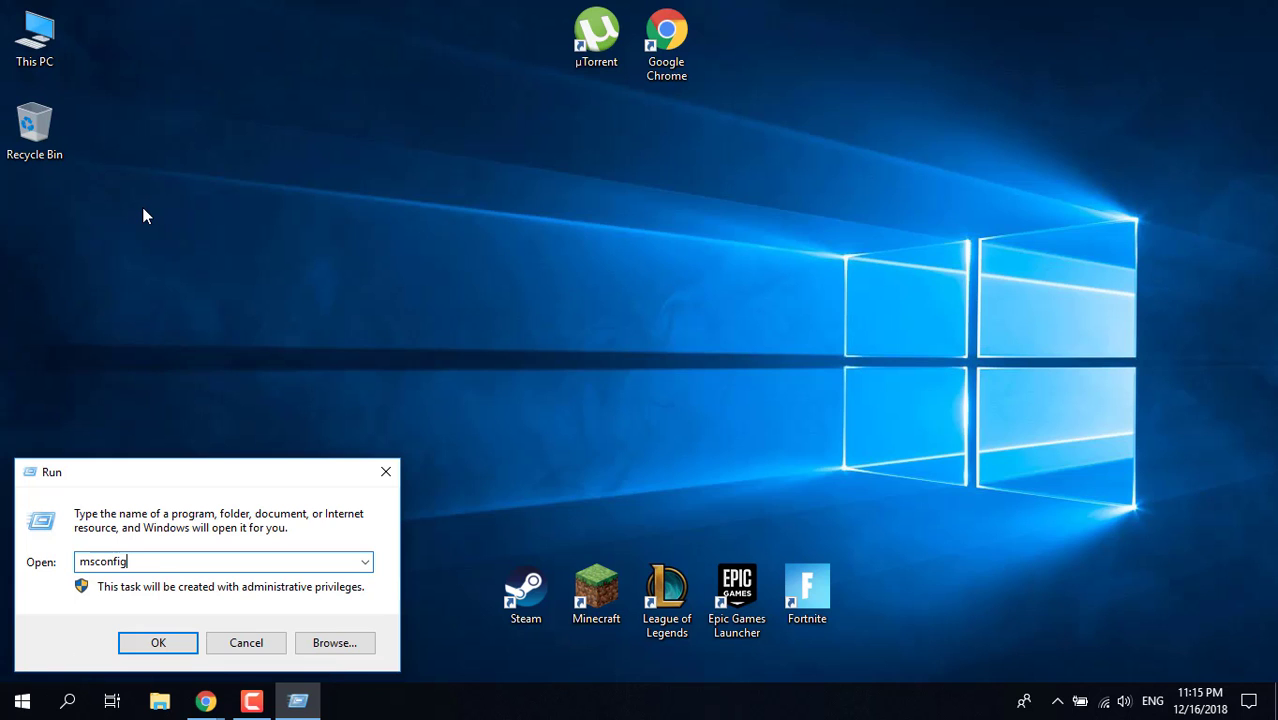
left_click(163, 650)
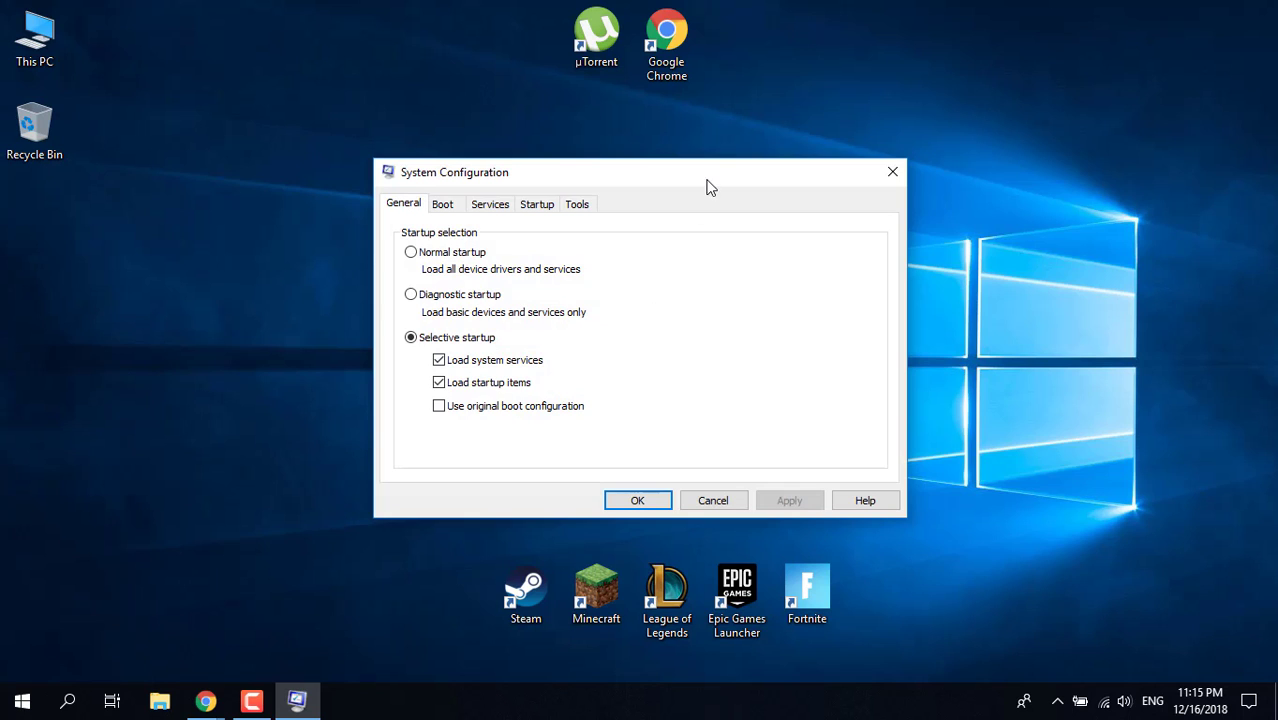
- In Boot advanced options, set Number of processors to 4 and enable Maximum memory at 8192
left_click_drag(706, 180, 748, 169)
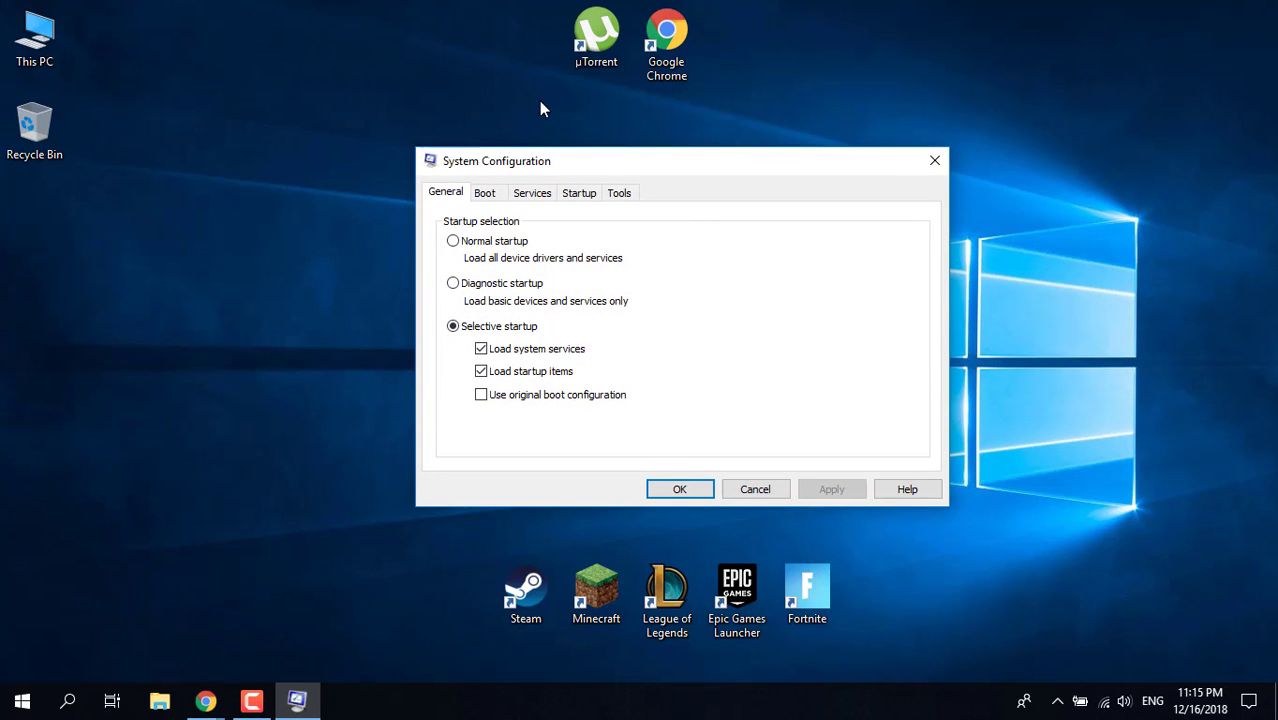
left_click(486, 196)
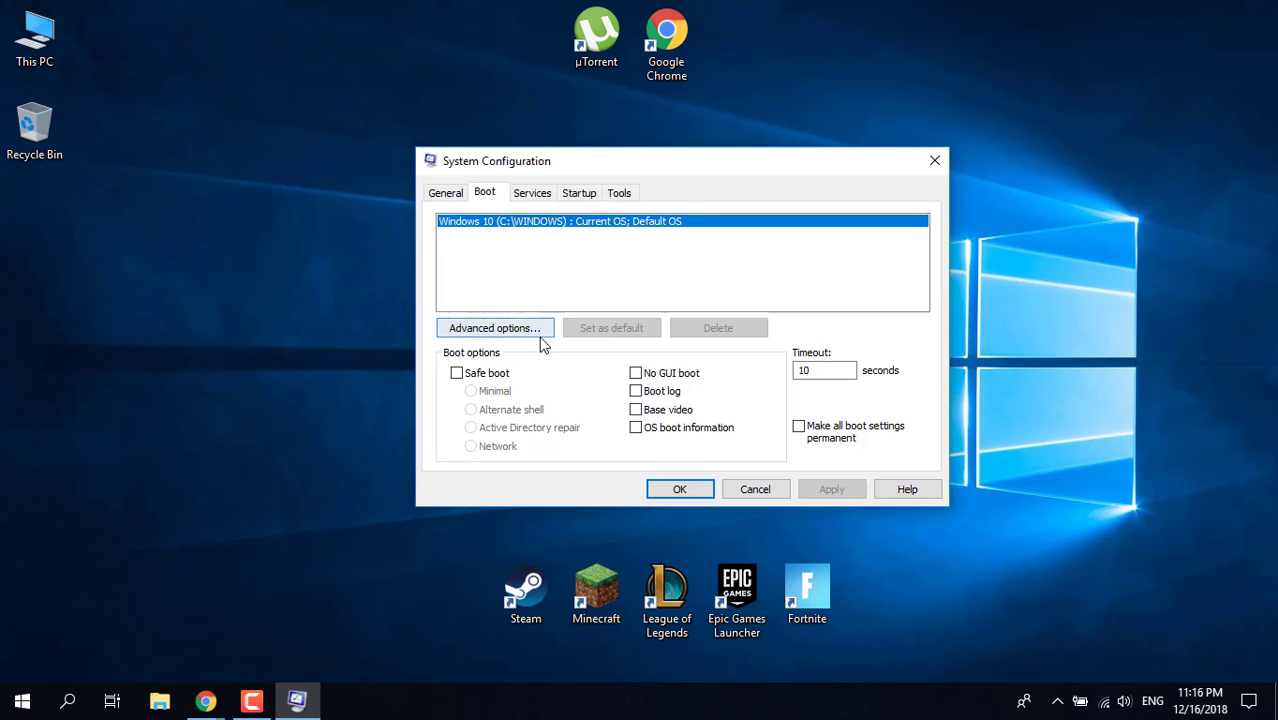
left_click(498, 331)
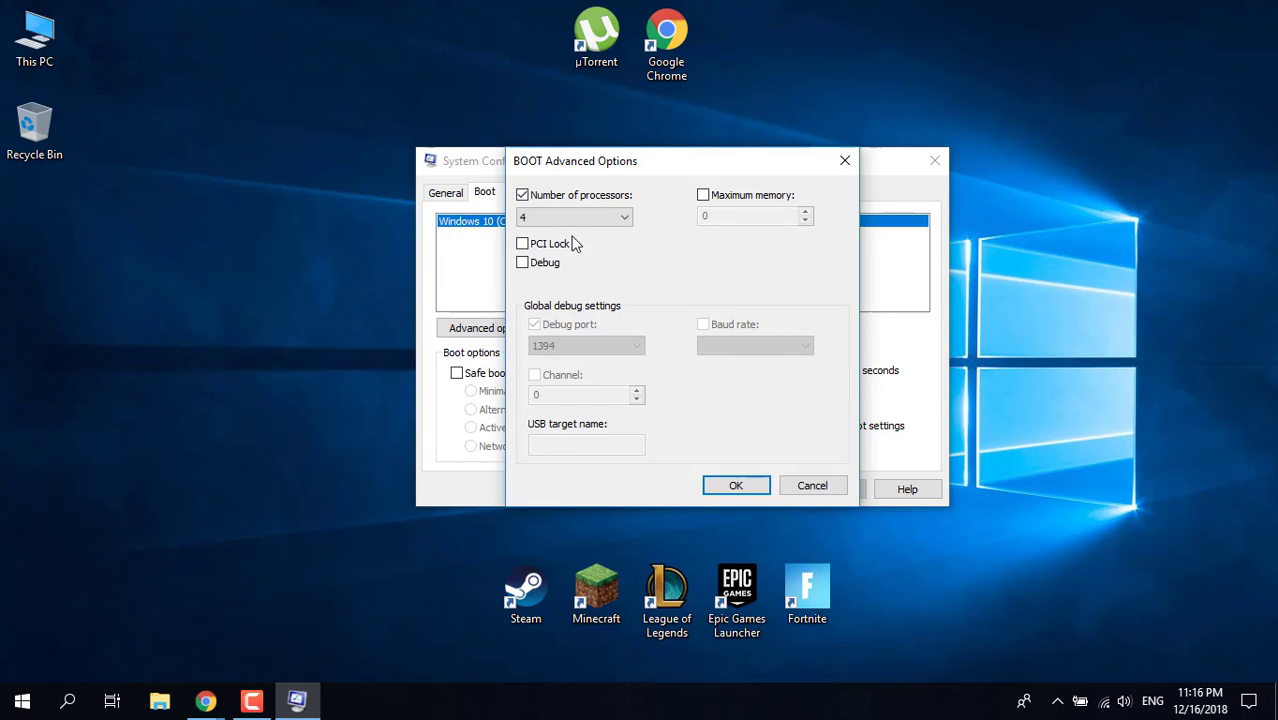
left_click(550, 197)
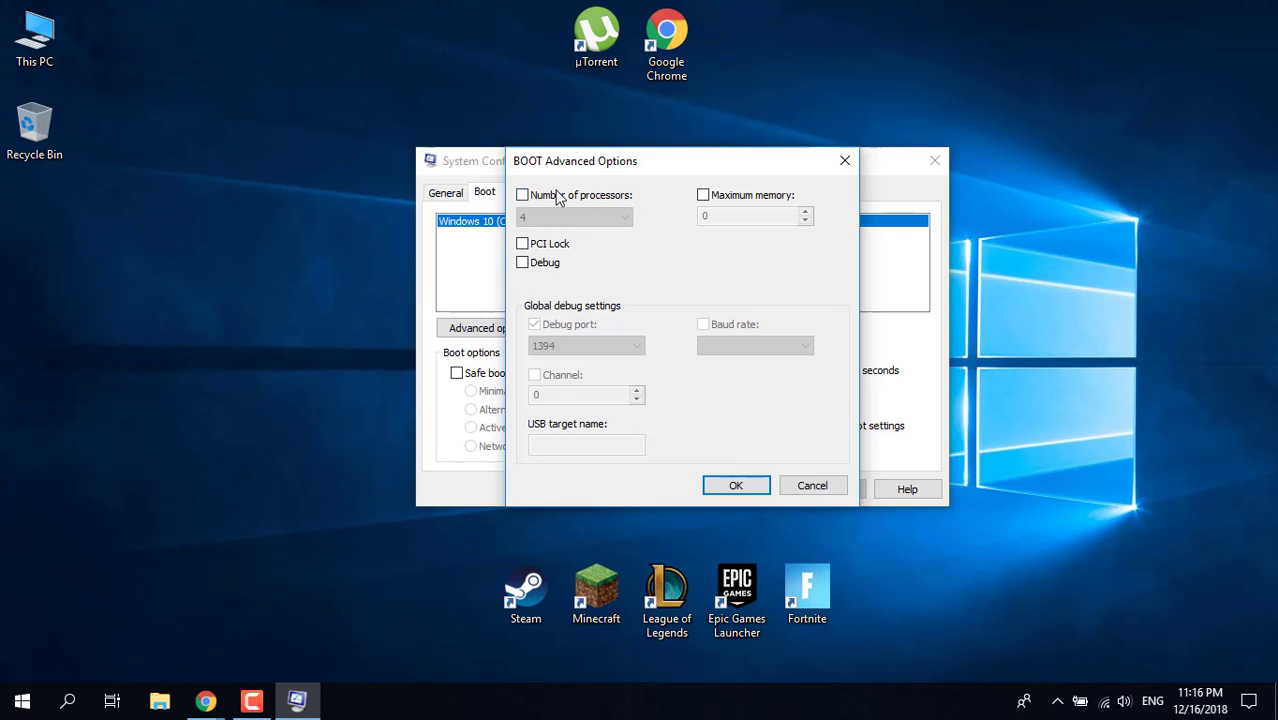
left_click(522, 195)
left_click(590, 214)
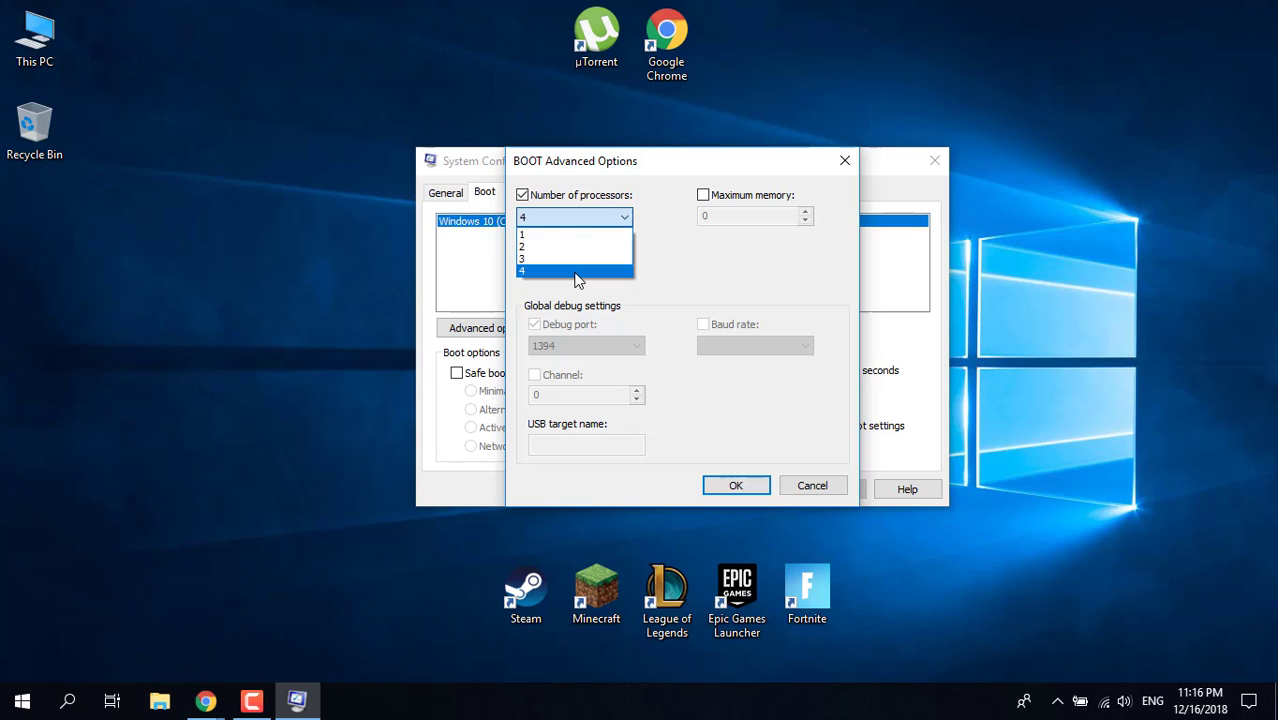
left_click(577, 270)
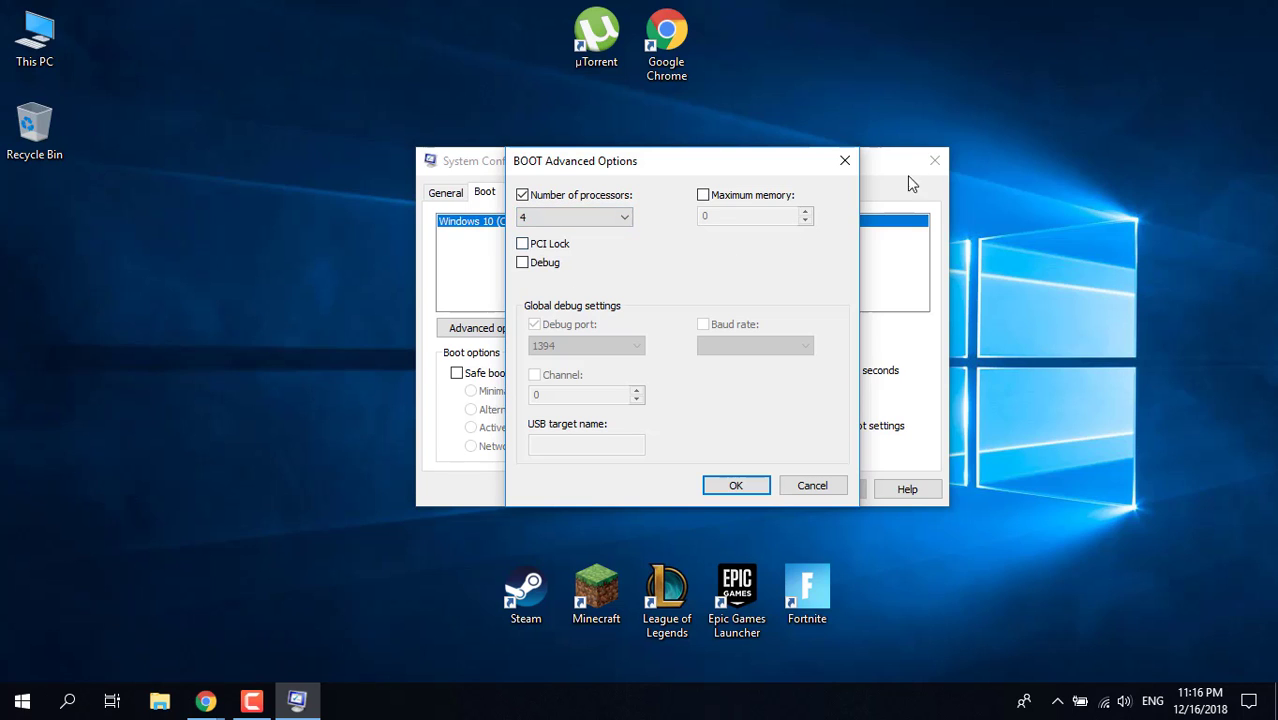
left_click(704, 196)
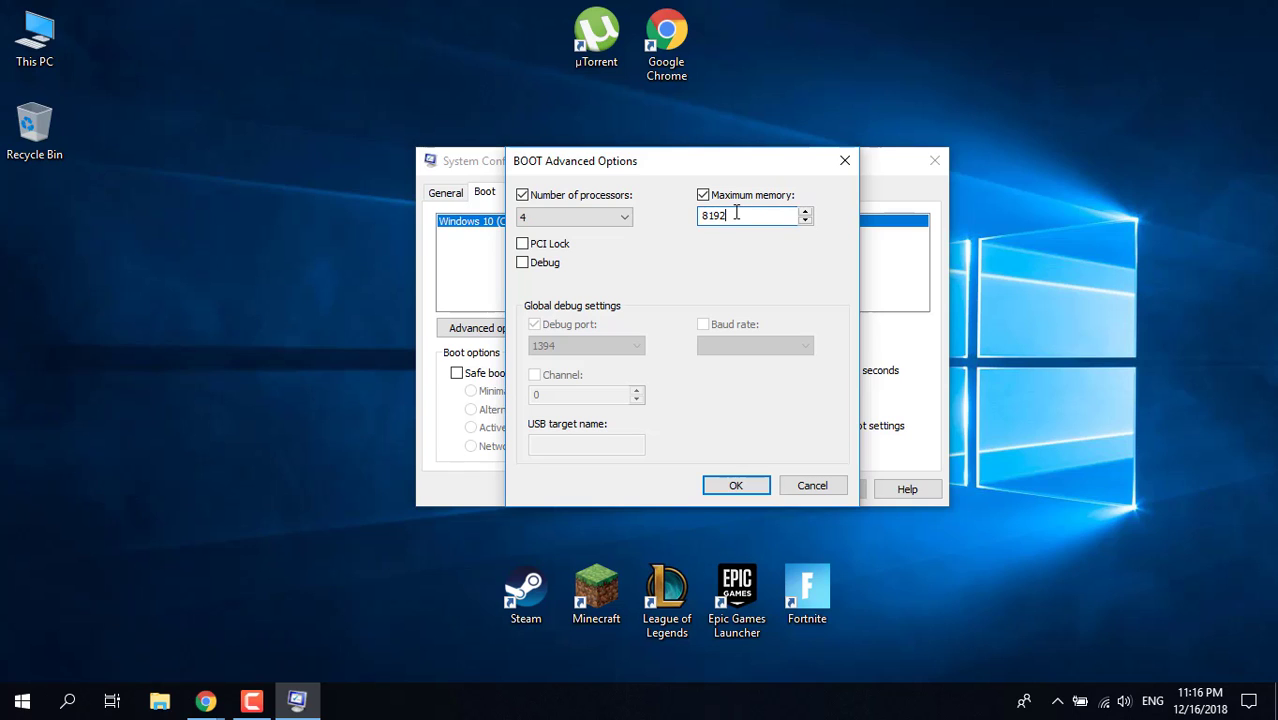
left_click_drag(790, 218, 682, 220)
- Launch Calculator by searching 'calc' from the Start menu
left_click(67, 700)
type("calc")
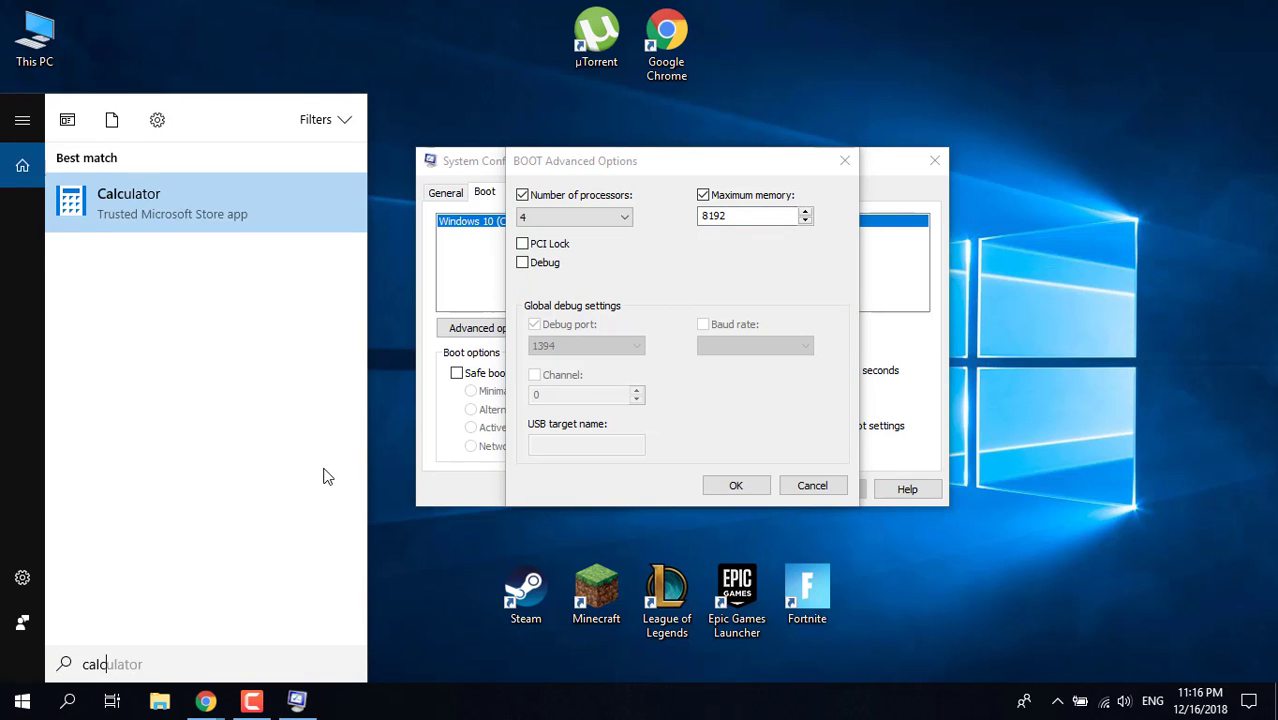
key("Return")
- Compute 1024 × 8 to get 8,192, then close Calculator
type("1024")
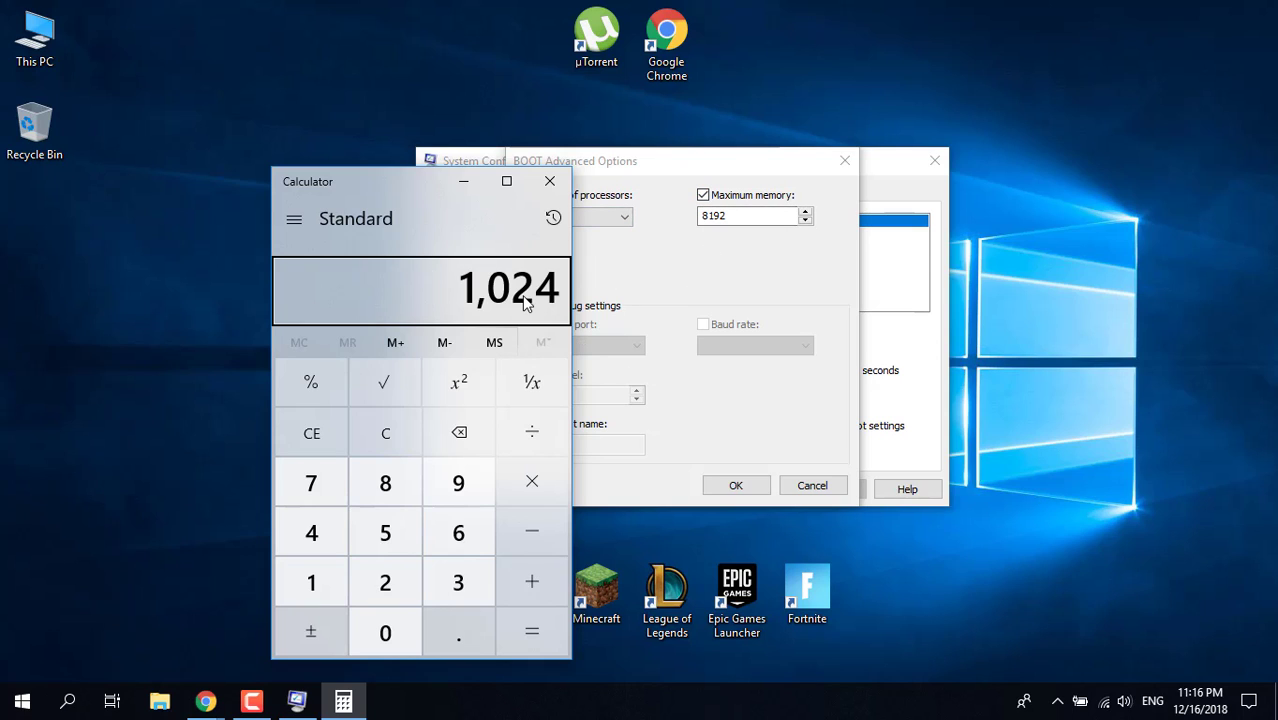
key("asterisk")
key("8")
key("Return")
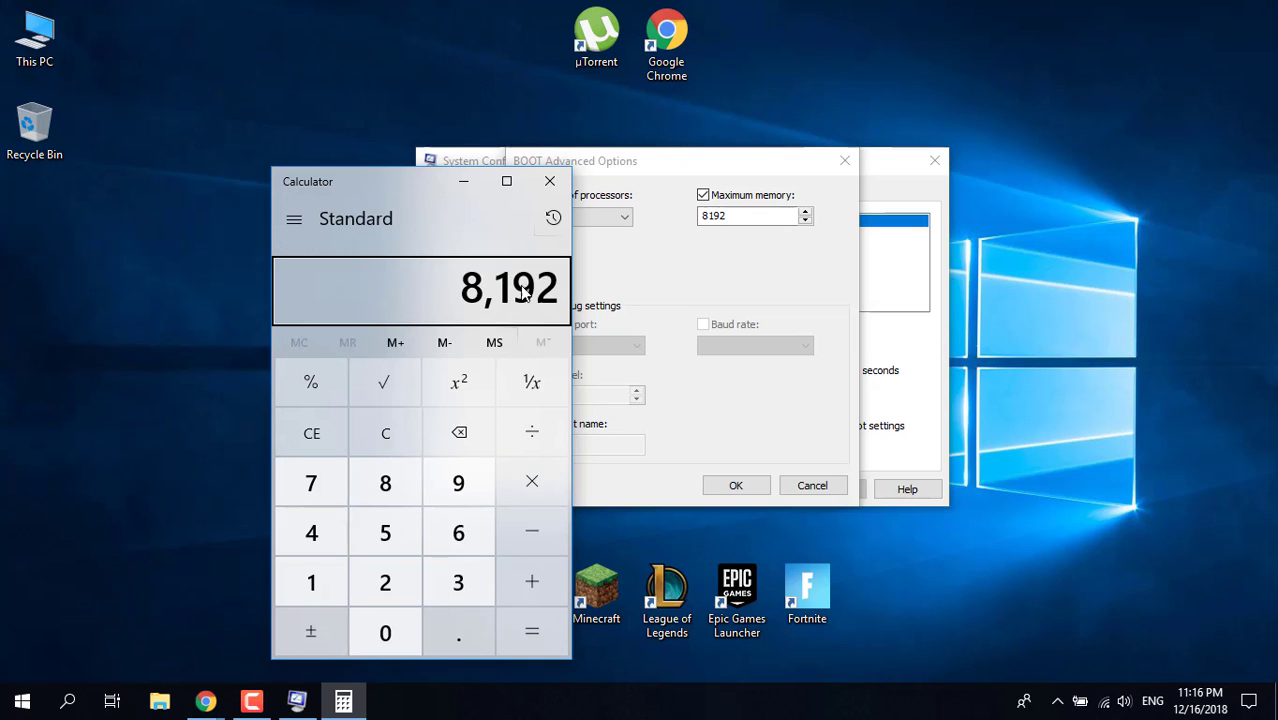
left_click(549, 185)
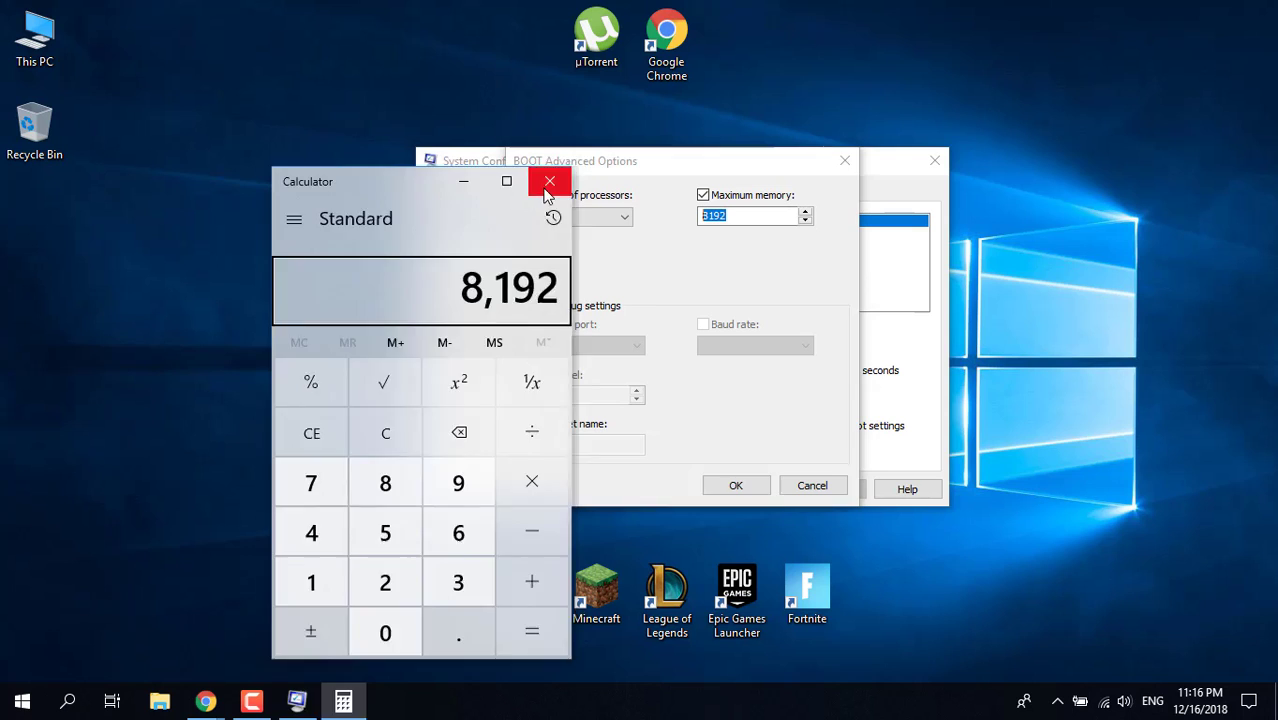
- Confirm and apply the 4-processor, 8192 memory boot options, then exit without restarting
left_click(763, 210)
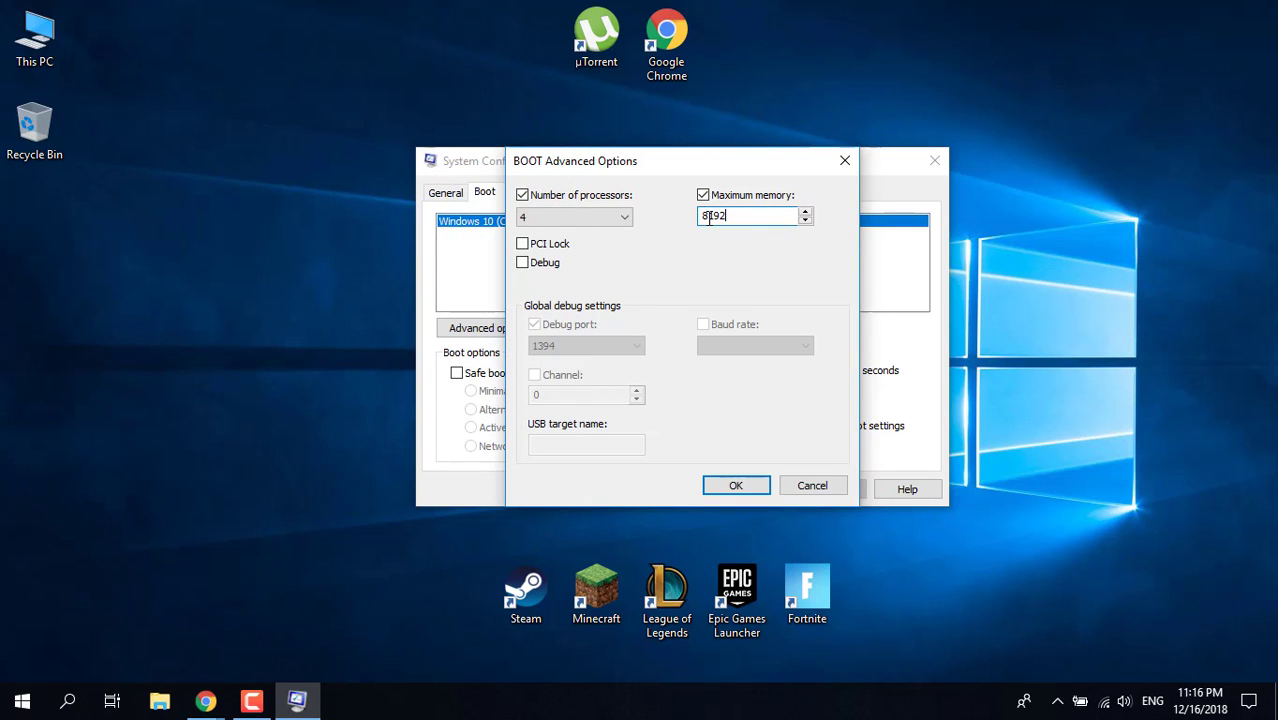
left_click(736, 487)
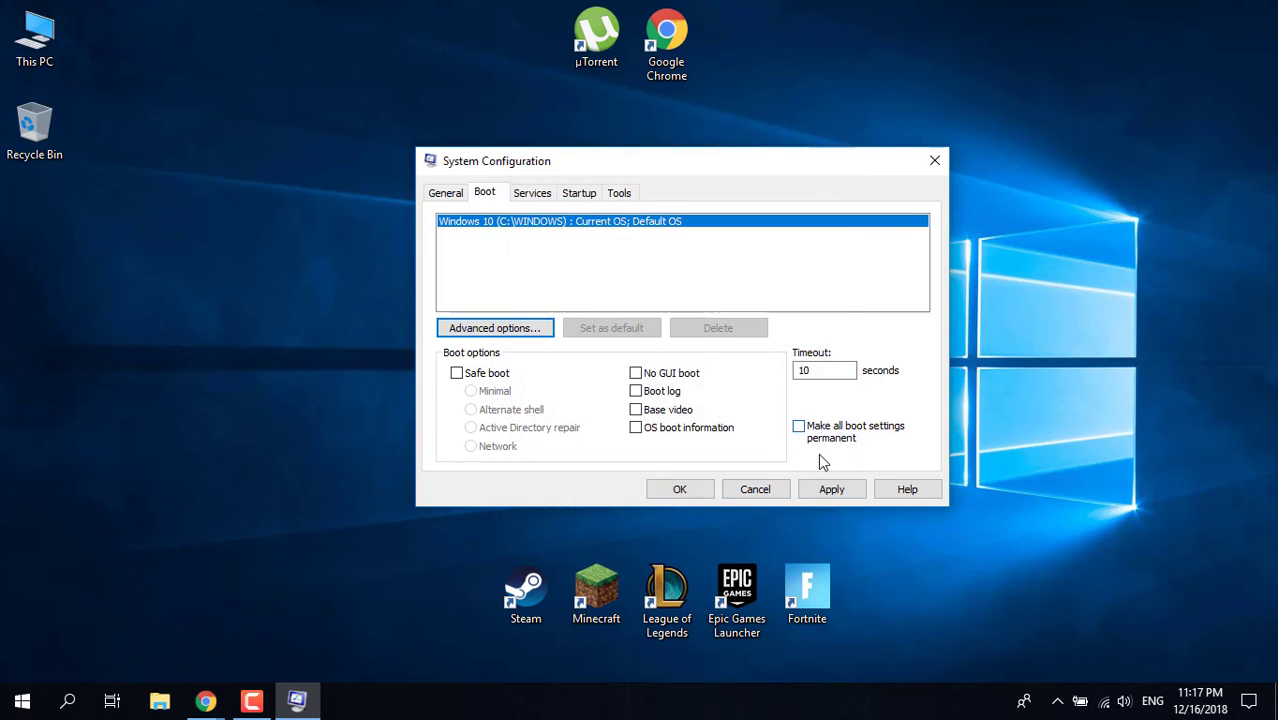
left_click(832, 490)
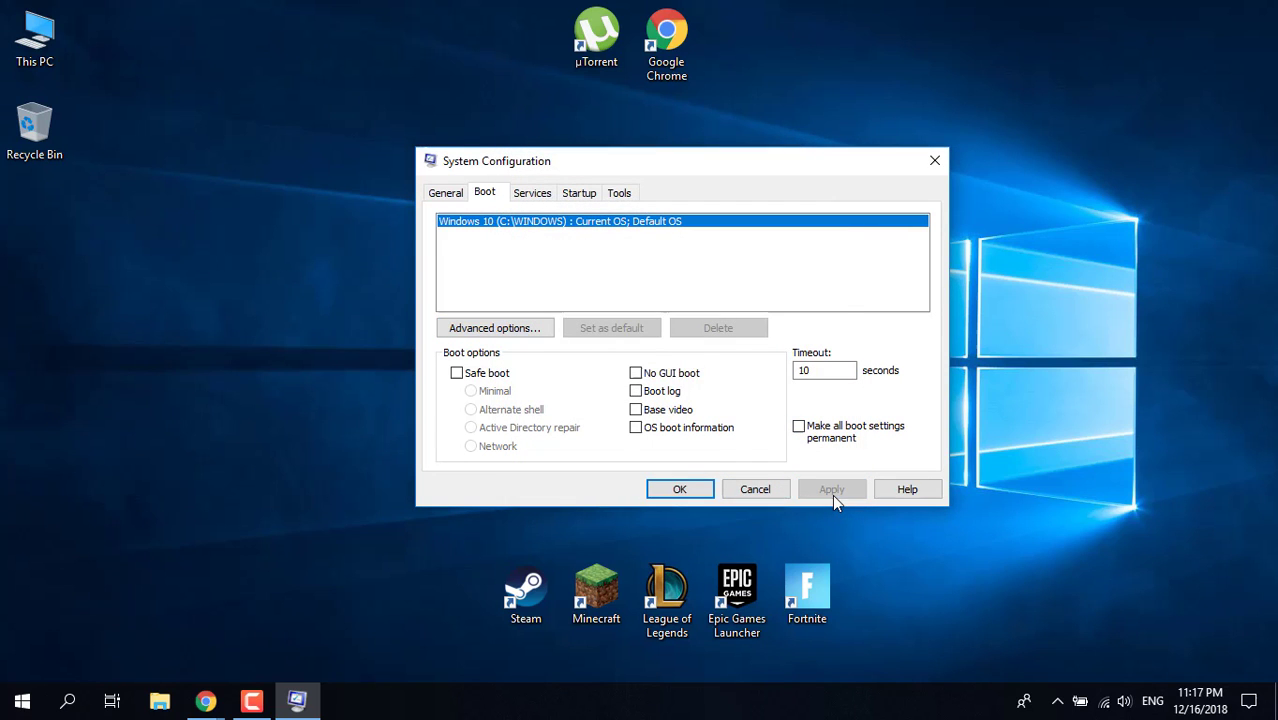
left_click(680, 489)
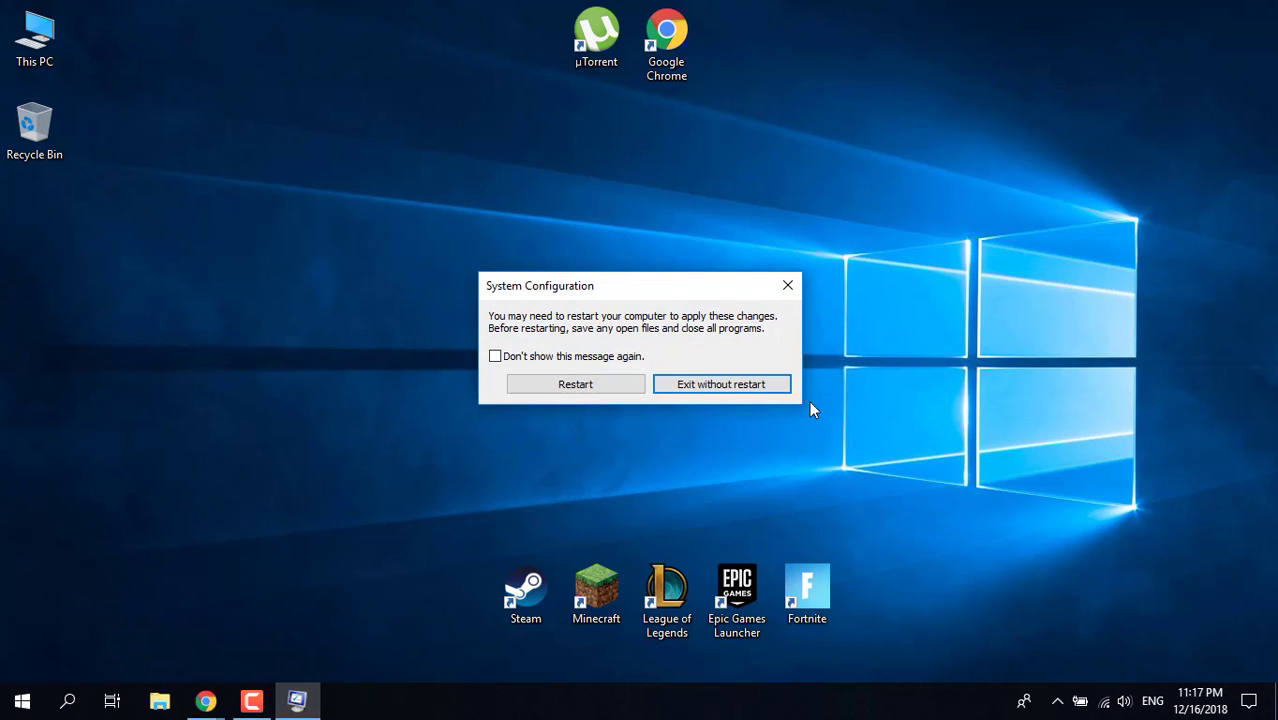
left_click(739, 388)
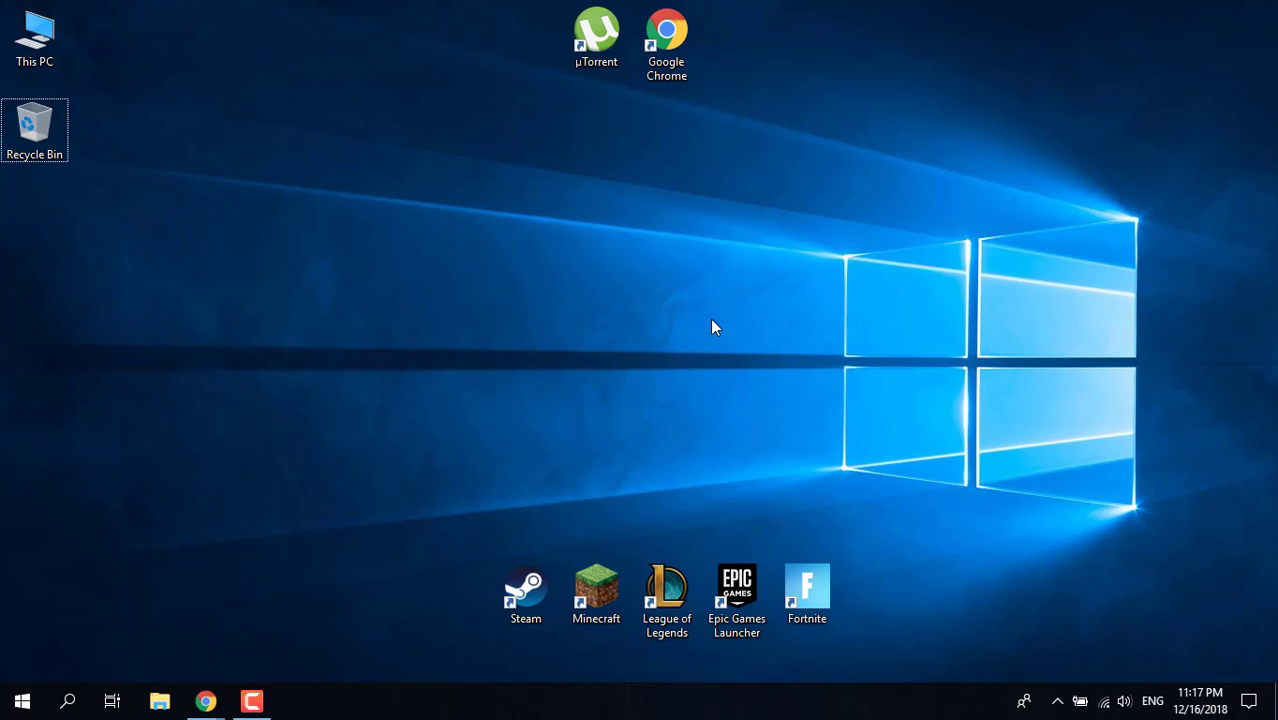
- Search Settings for 'About Your PC' and open the About your PC page
left_click(22, 700)
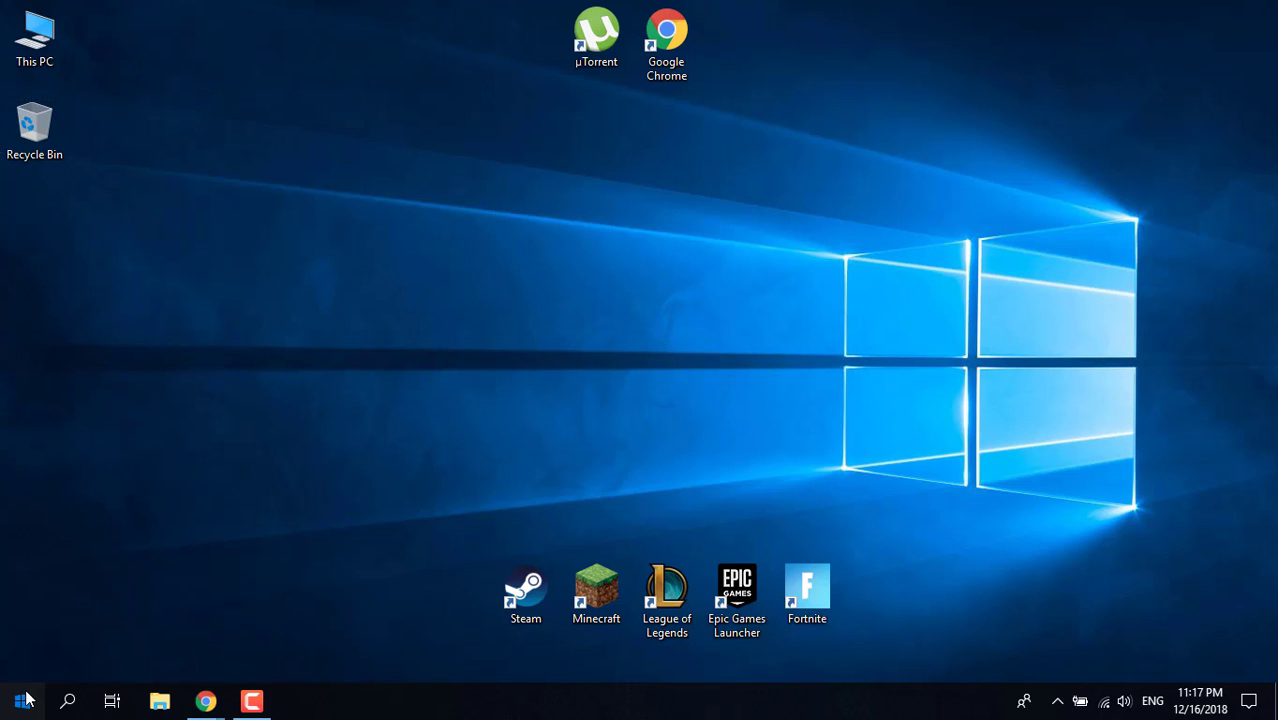
type("System")
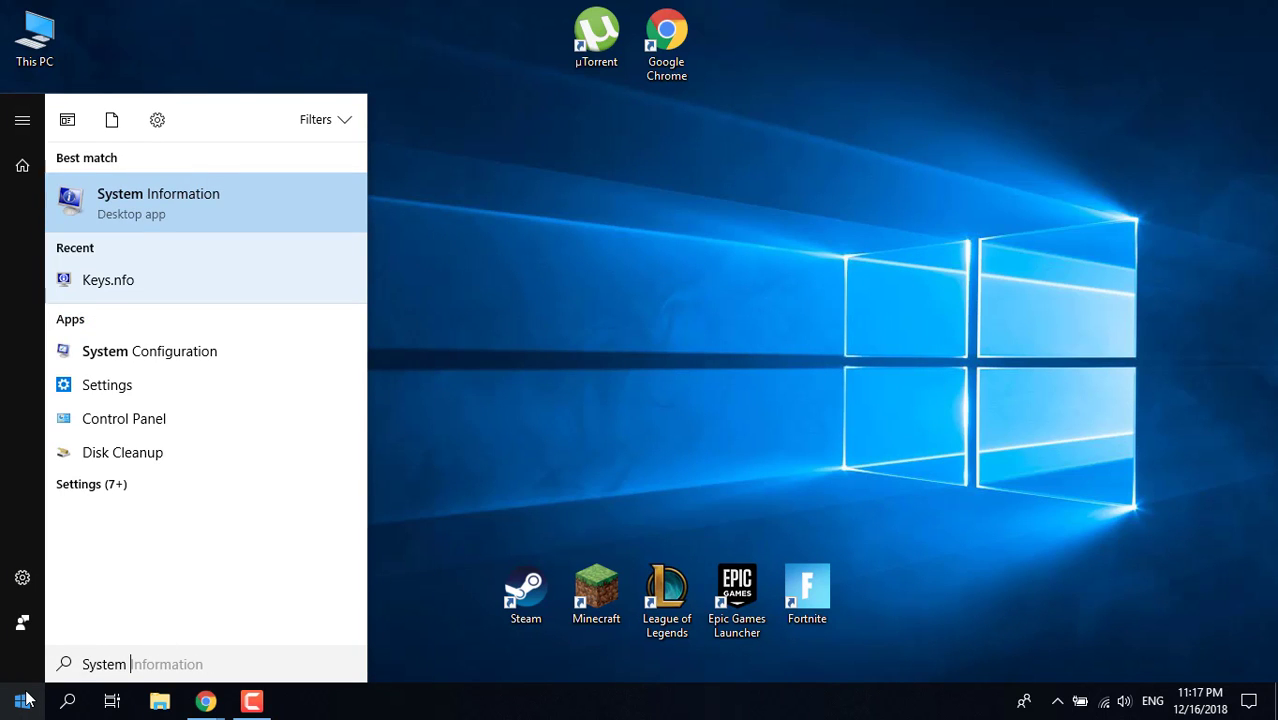
left_click(92, 500)
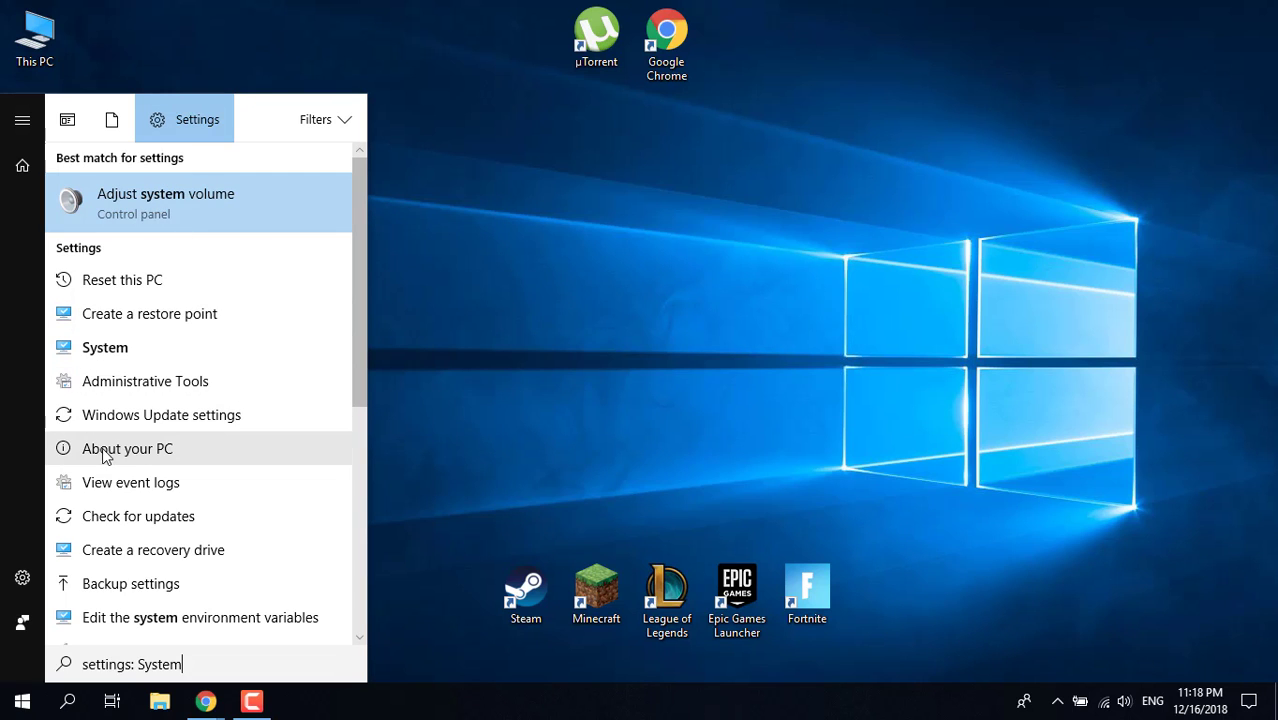
key("ctrl+a")
type("A")
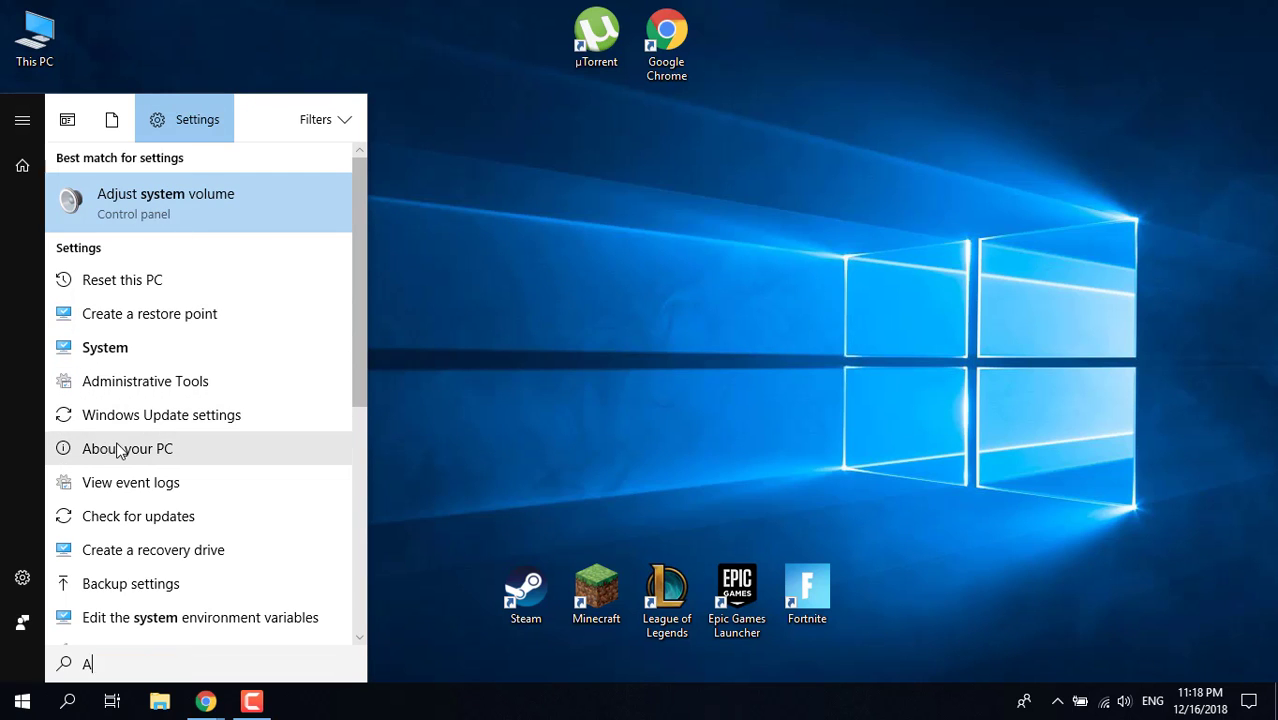
type("bout Your PC")
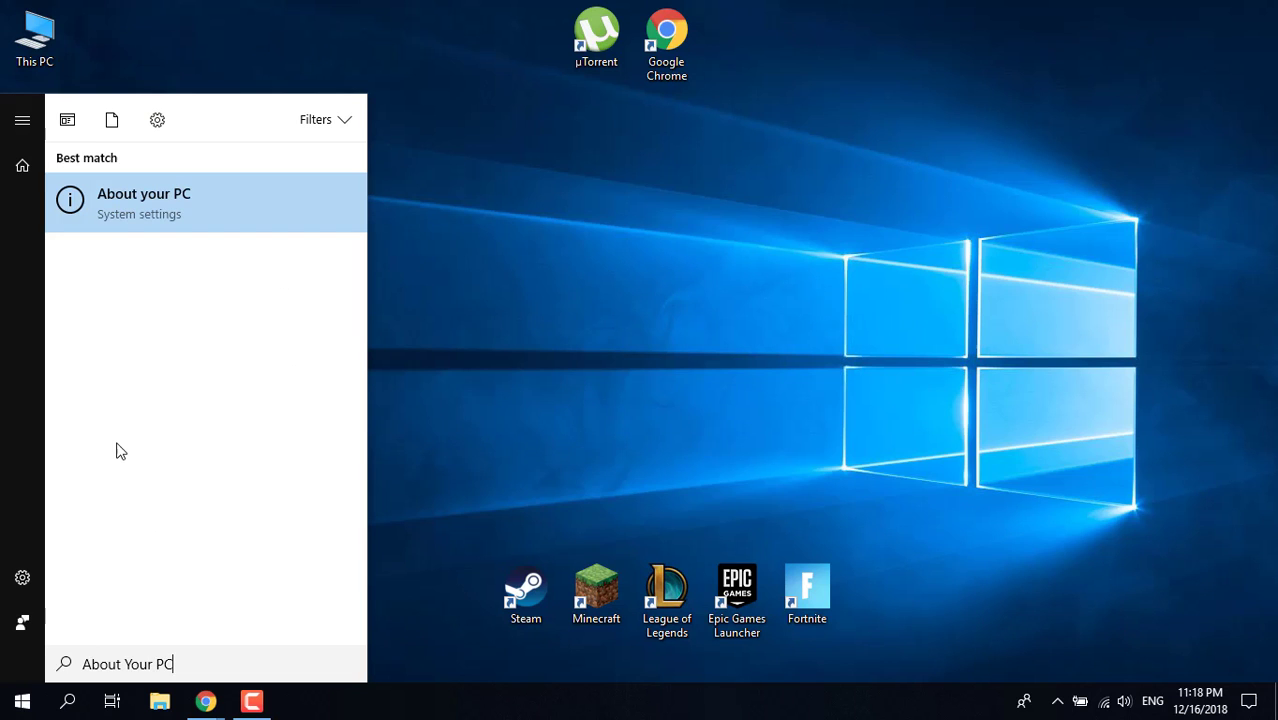
left_click(101, 213)
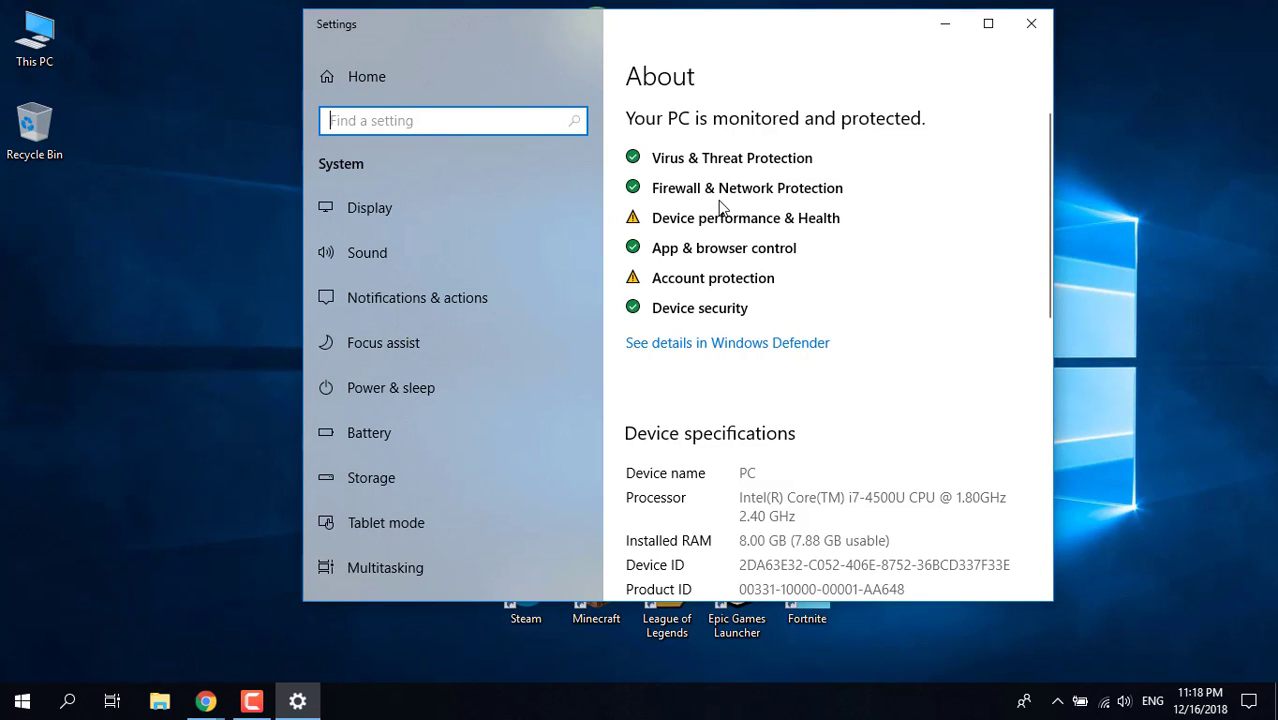
- Via System info, open System Properties on its System Protection tab and centre it
scroll(812, 300, "down", 5)
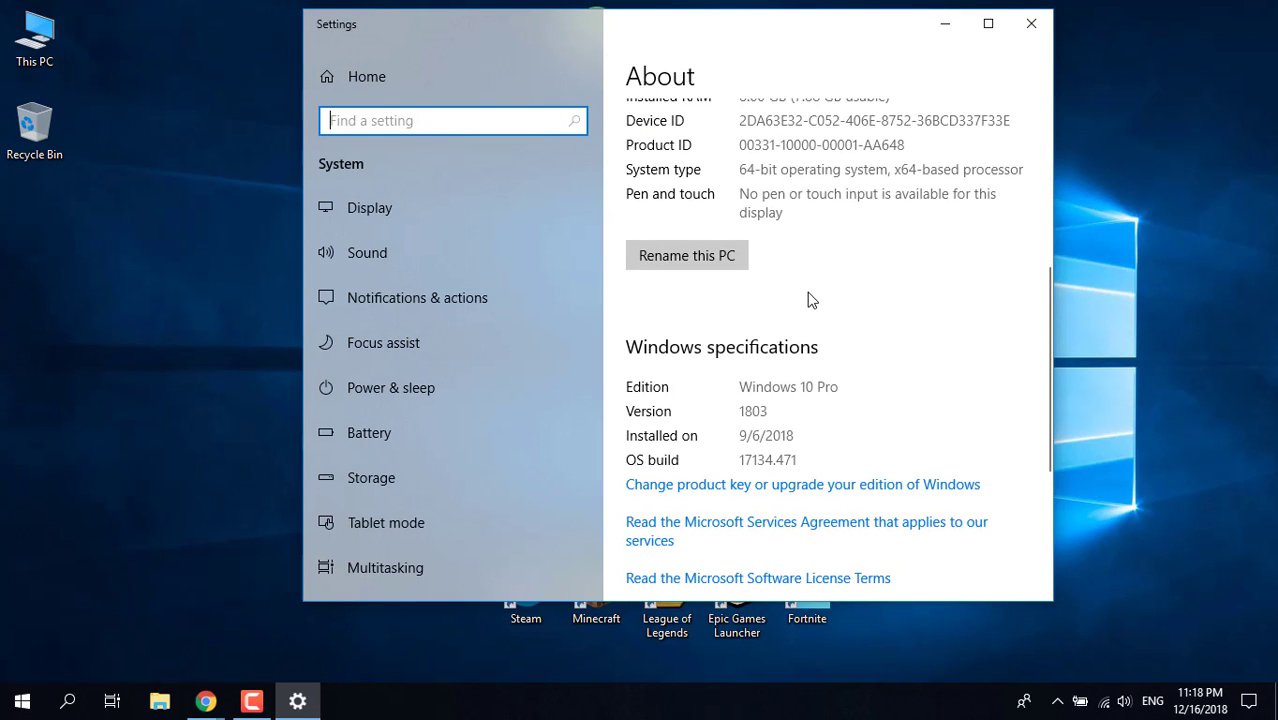
scroll(811, 300, "down", 5)
left_click(676, 334)
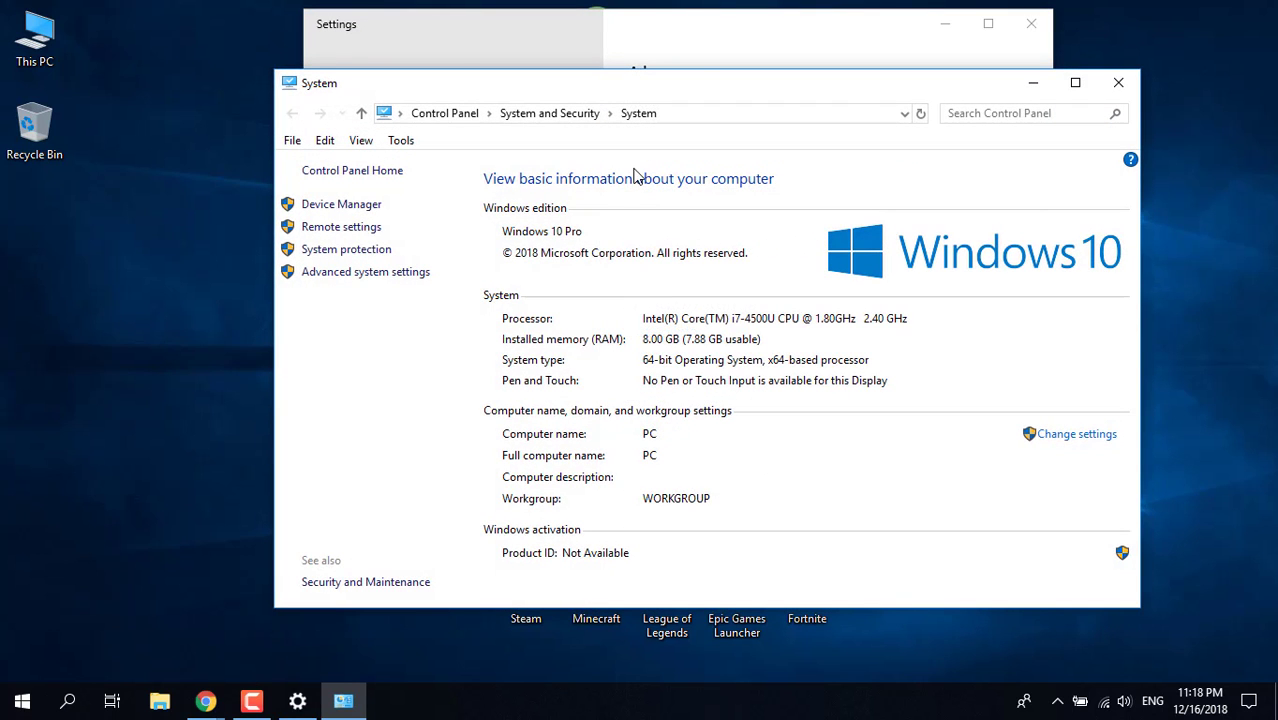
left_click(370, 255)
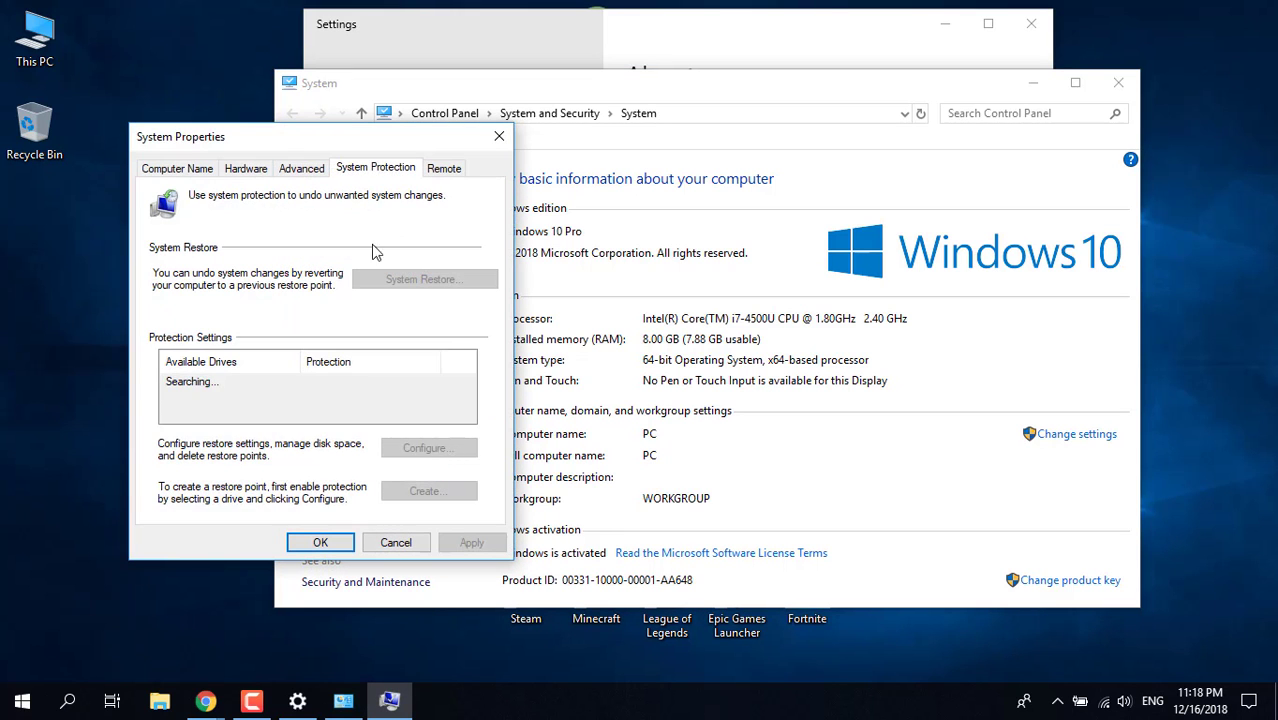
left_click_drag(391, 140, 641, 125)
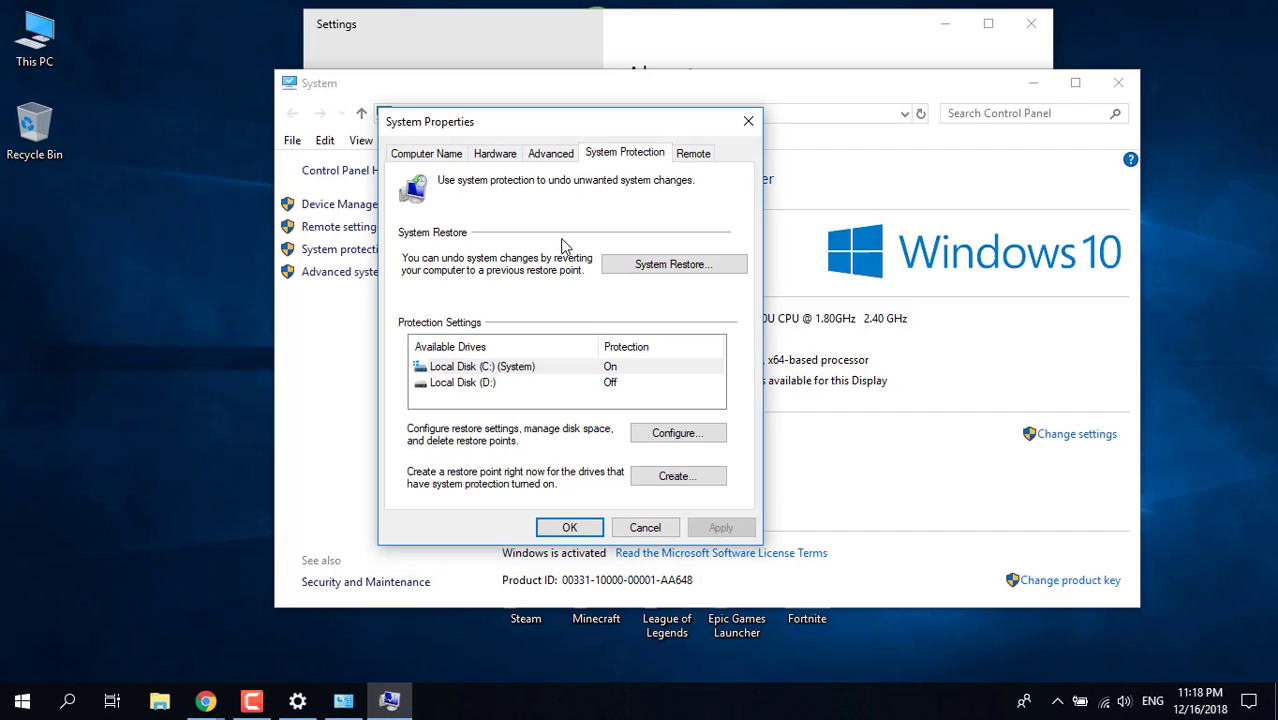
- Open the Virtual Memory settings through Advanced > Performance Settings > Advanced
left_click(551, 155)
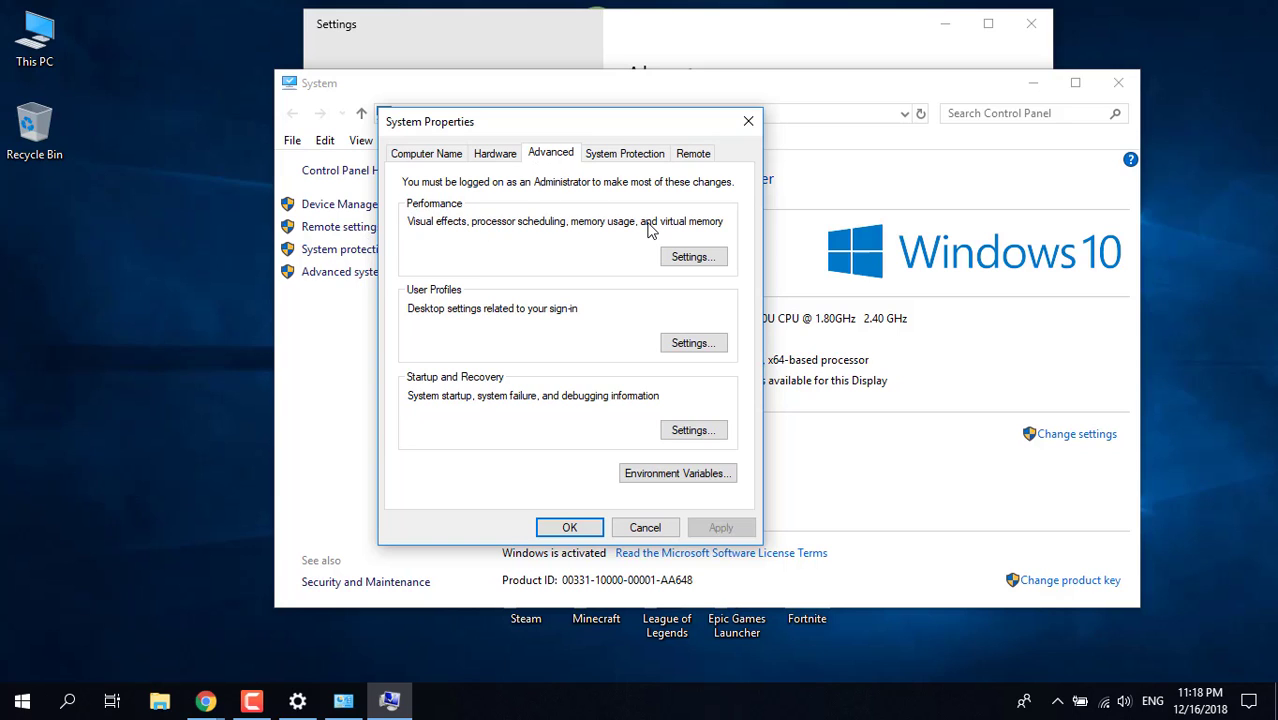
left_click(694, 261)
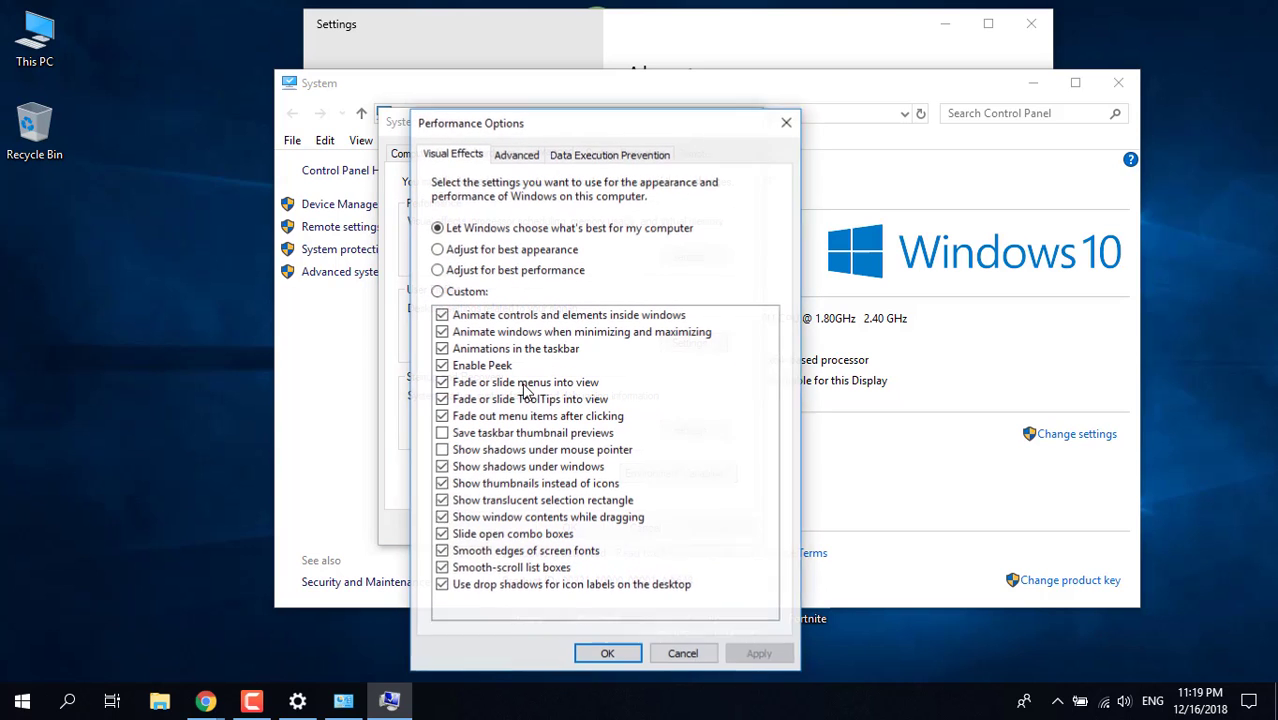
left_click_drag(586, 137, 659, 66)
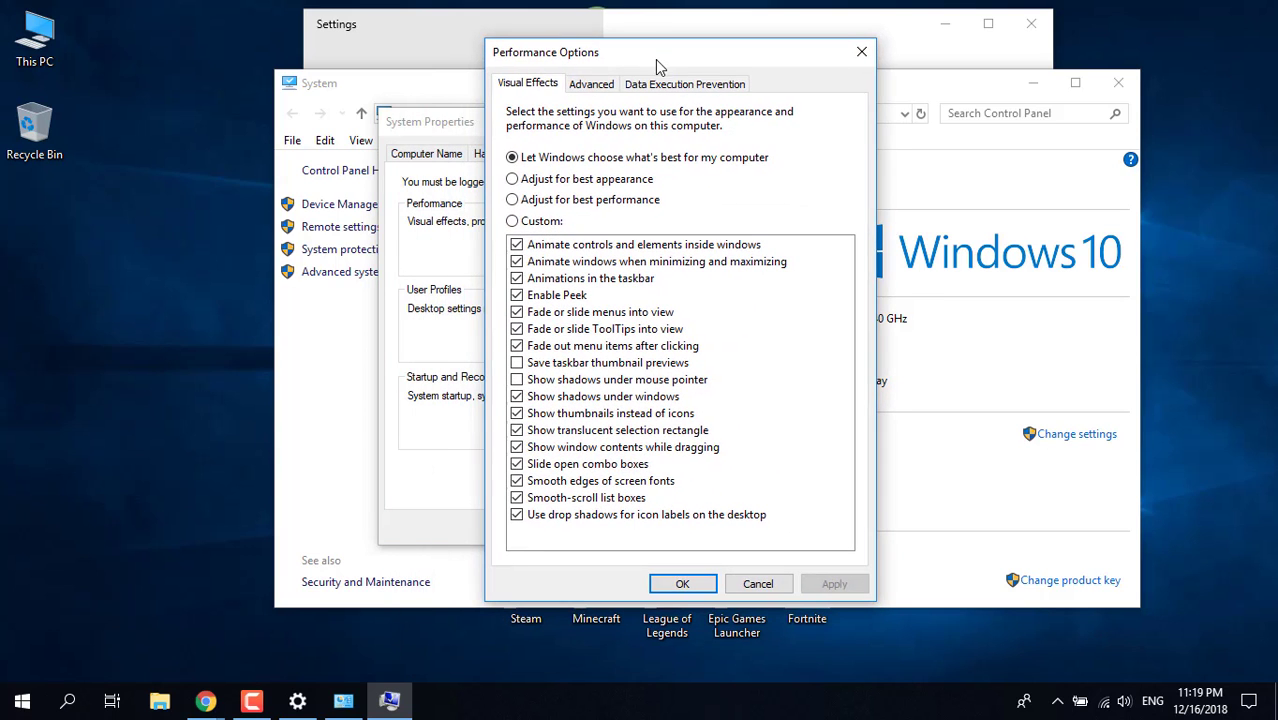
left_click(606, 84)
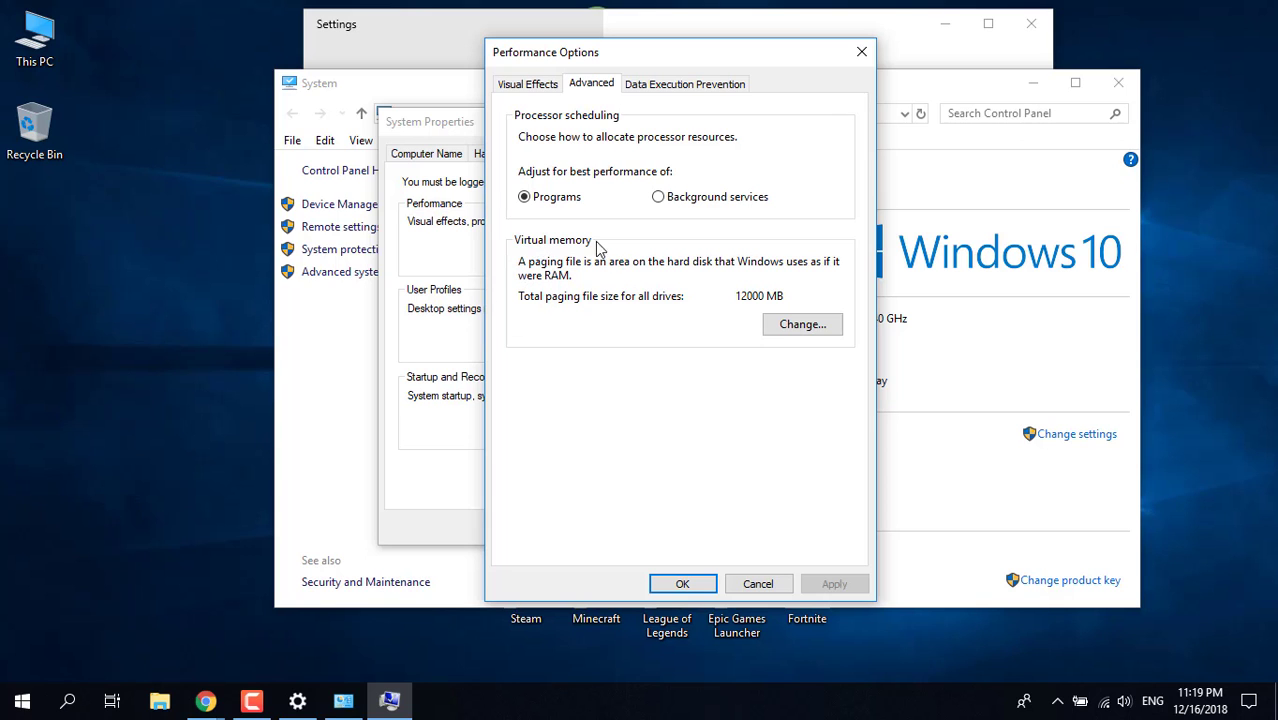
left_click(801, 324)
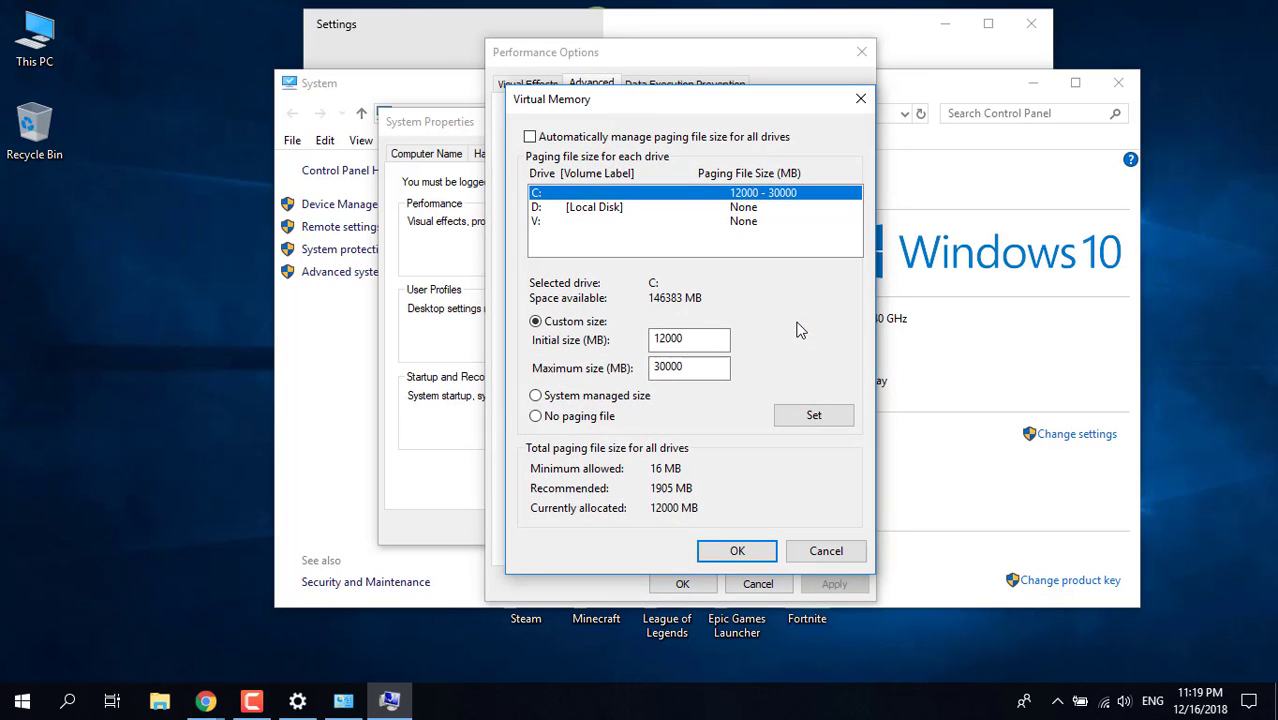
- Turn off automatic paging management, set No paging file for C:, and confirm all dialogs
left_click(529, 137)
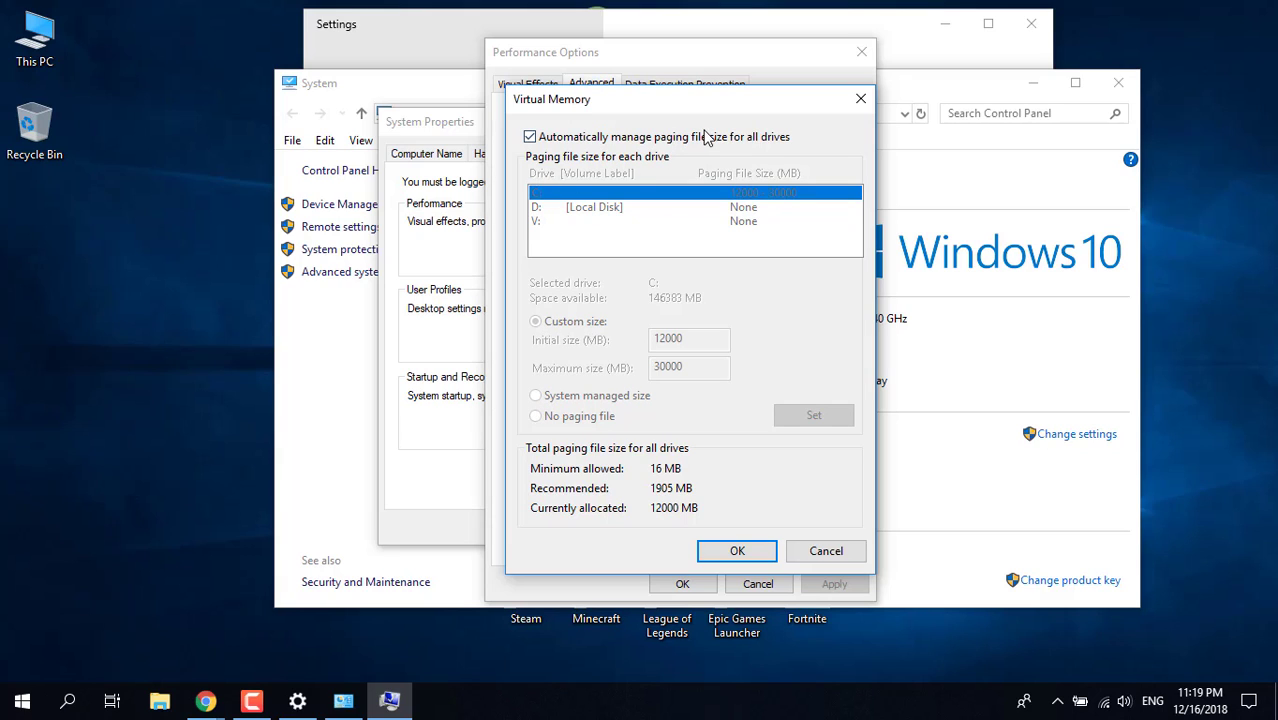
left_click(556, 140)
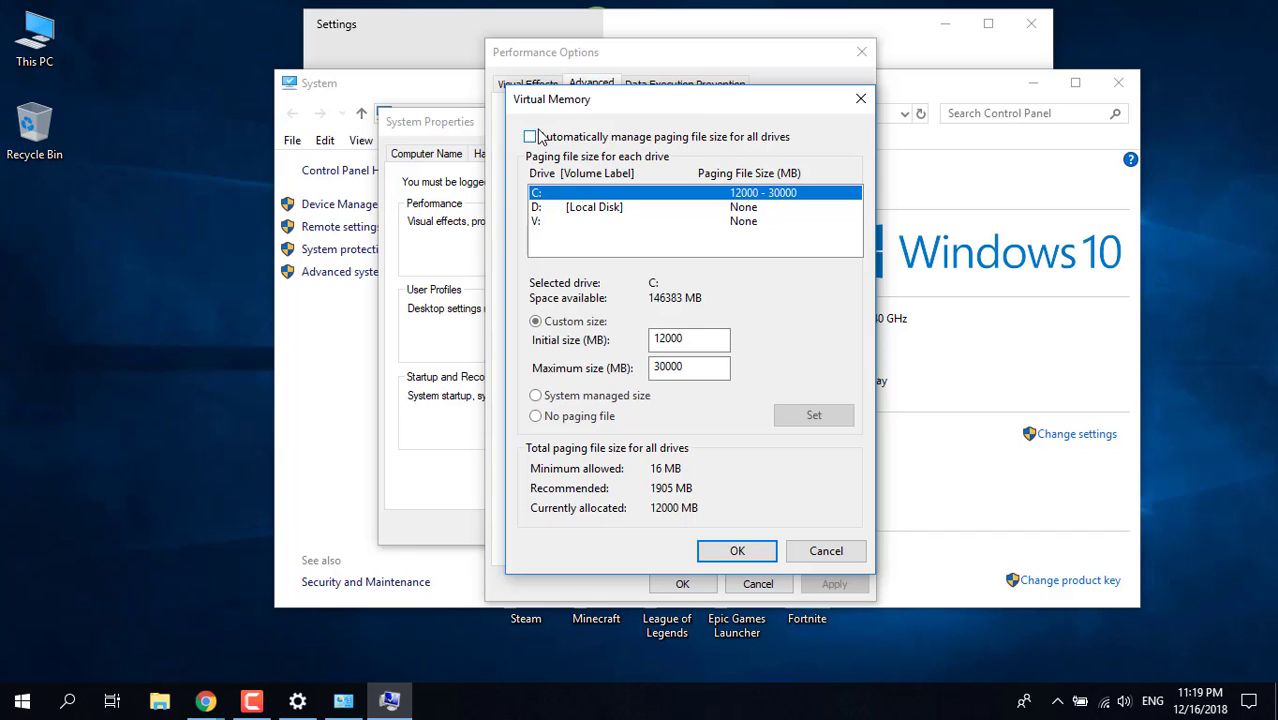
left_click(588, 417)
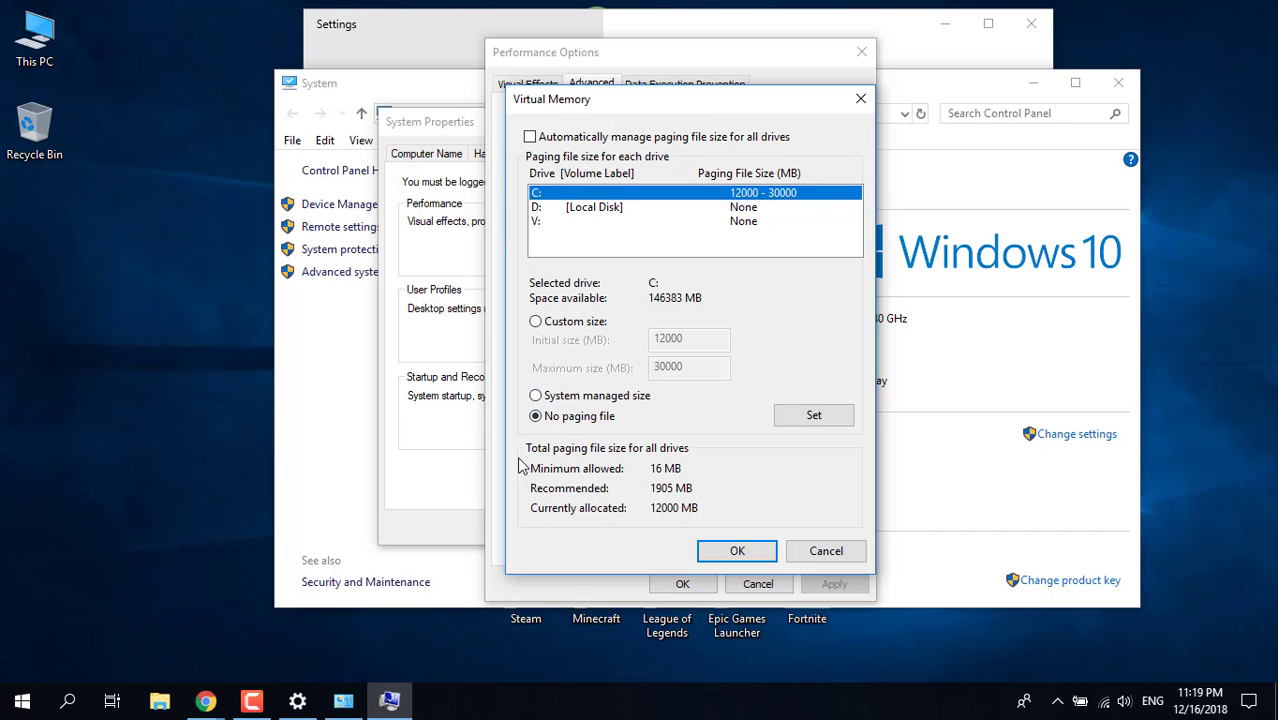
left_click(733, 552)
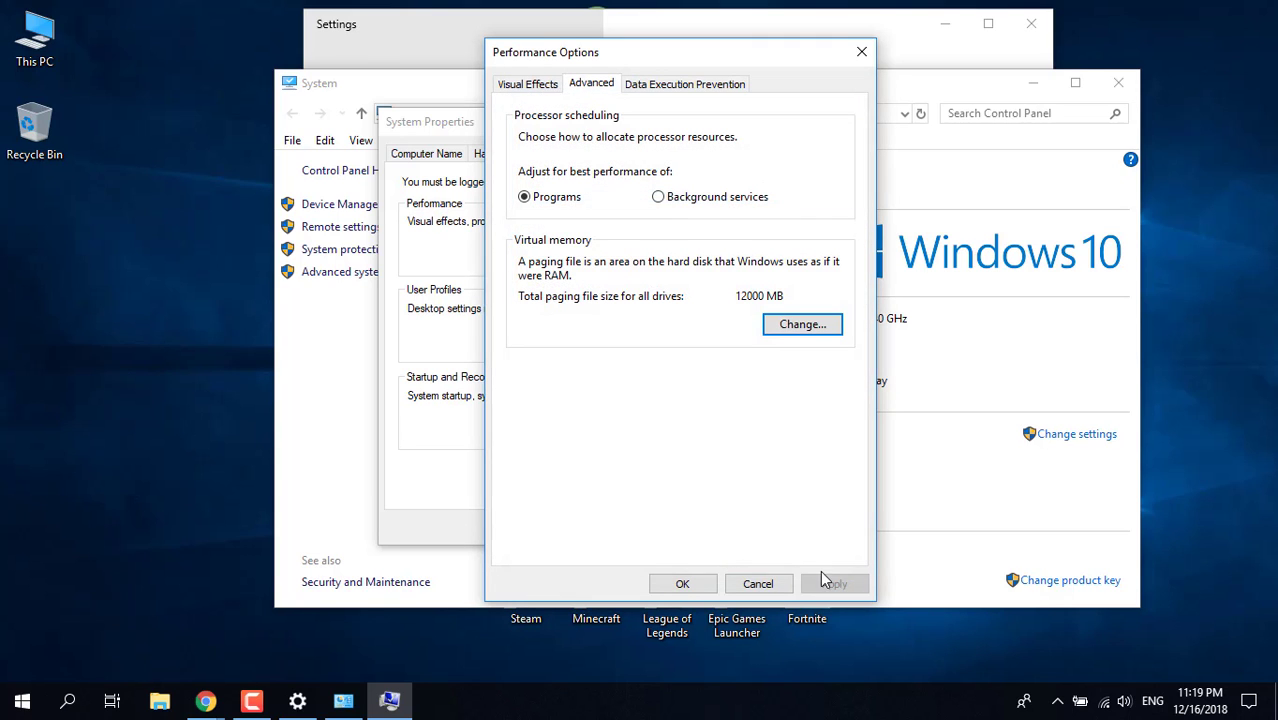
left_click(705, 584)
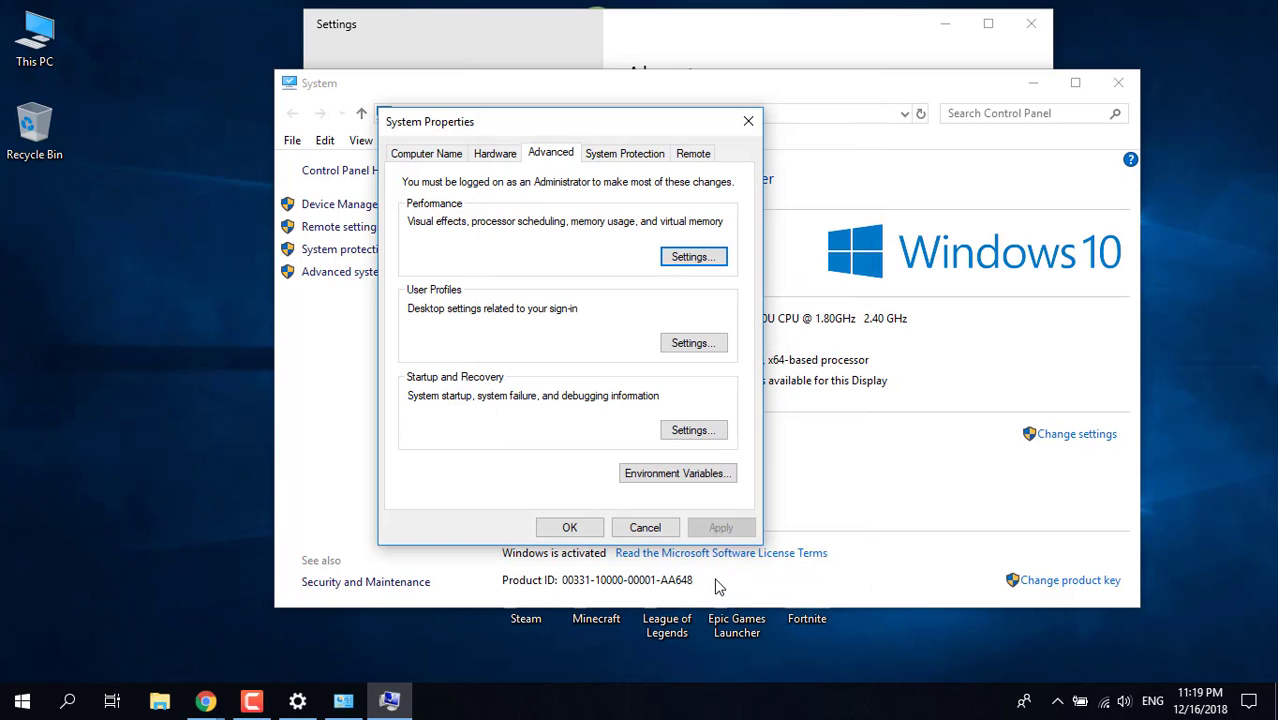
left_click(570, 525)
- Close the System window and the Settings window
left_click(1118, 83)
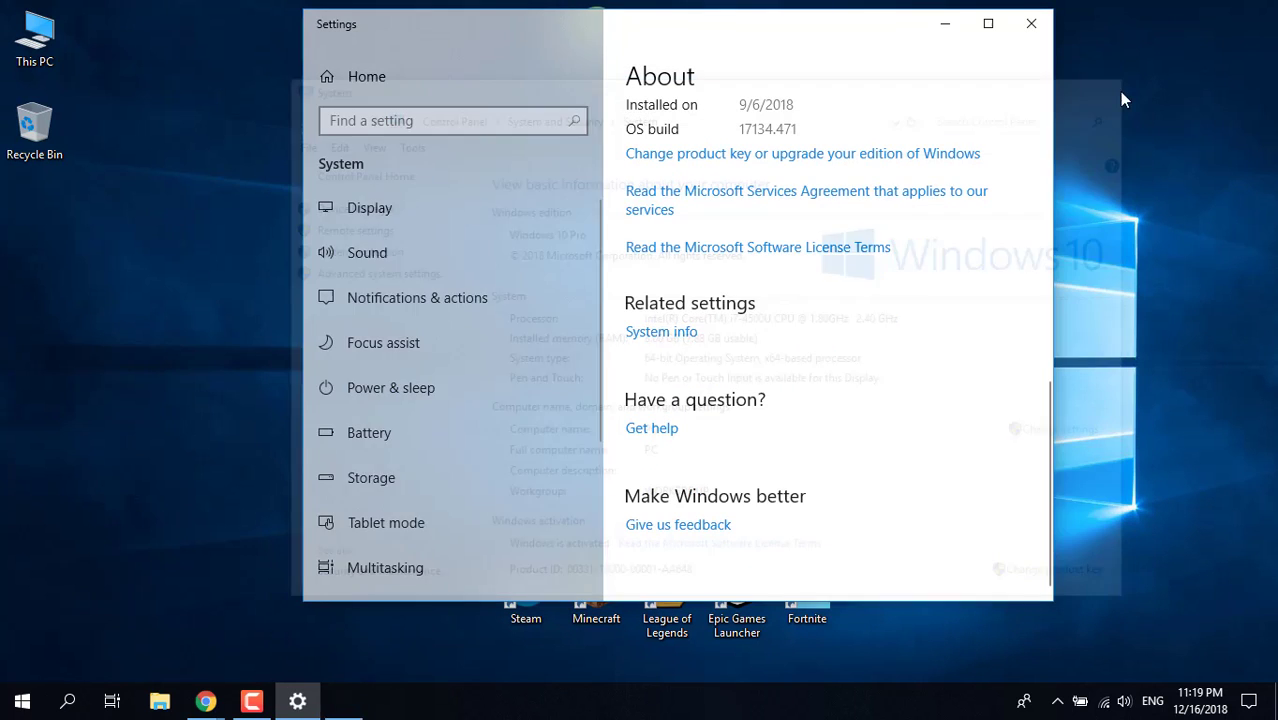
left_click(1031, 23)
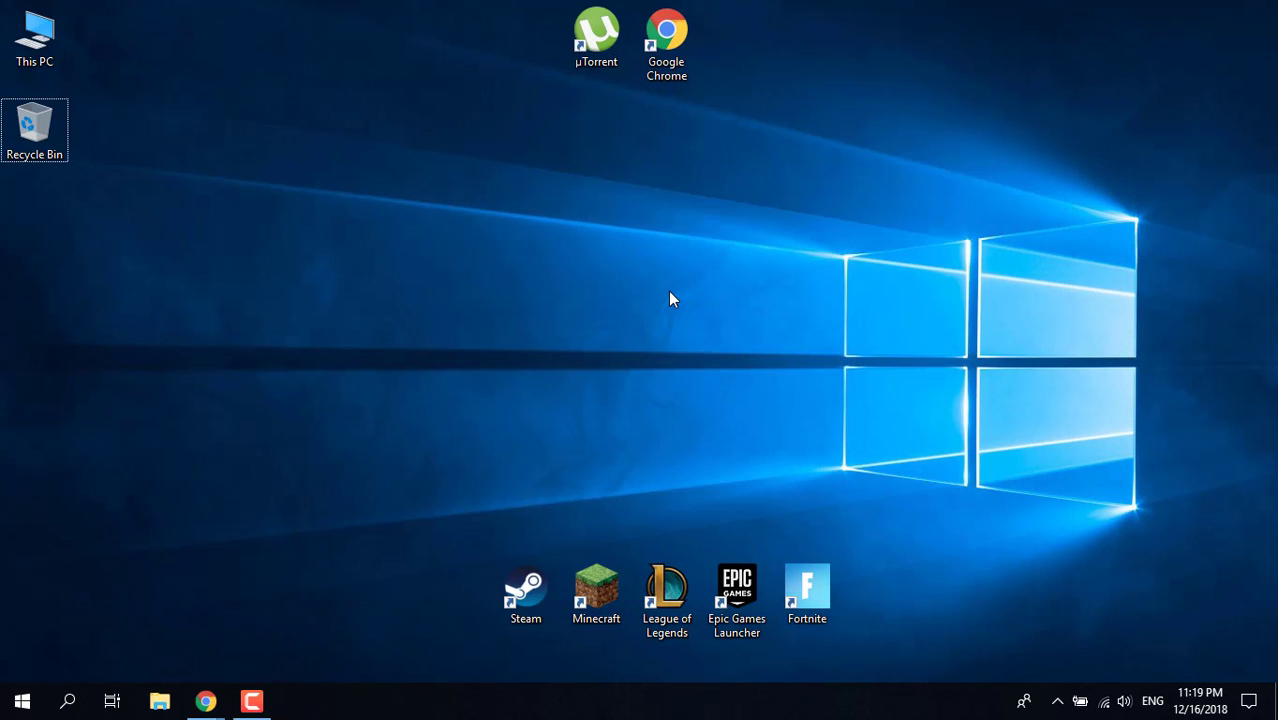